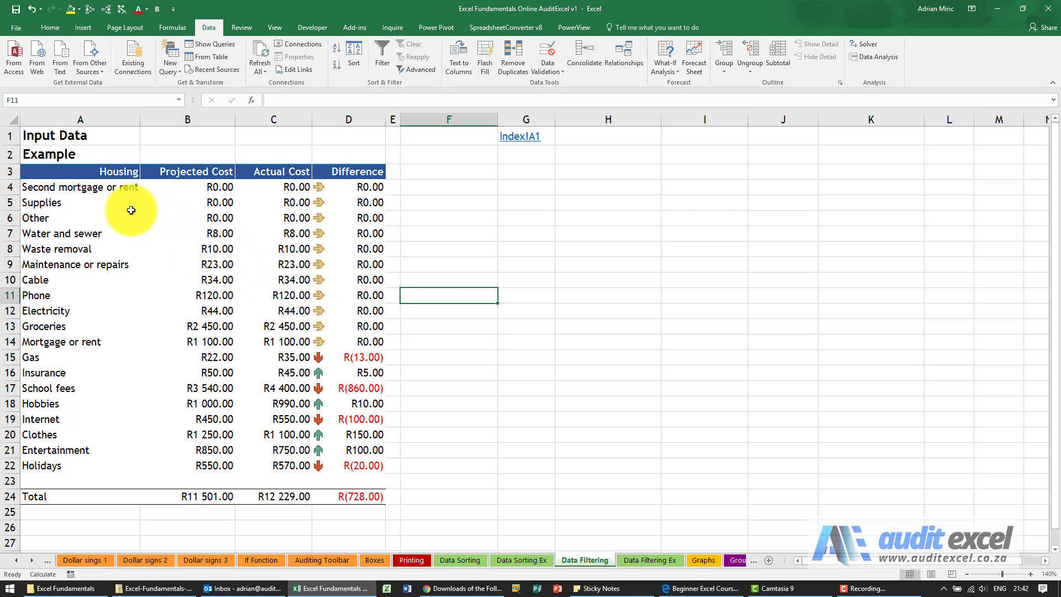
- Select the budget table range A3:D22, from the Housing header down to the Holidays row
click(69, 170)
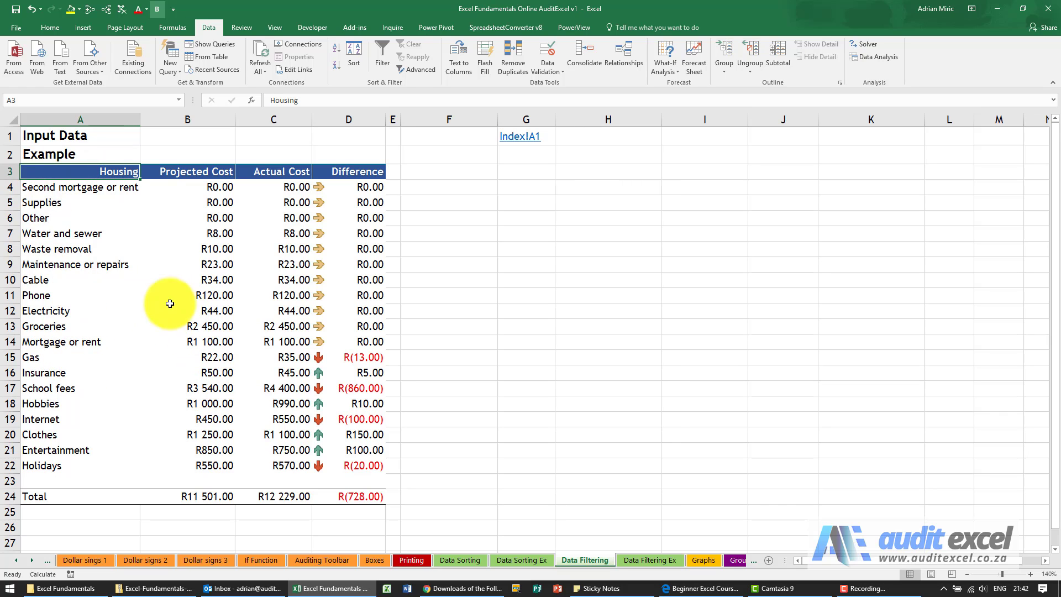
drag(73, 171, 340, 460)
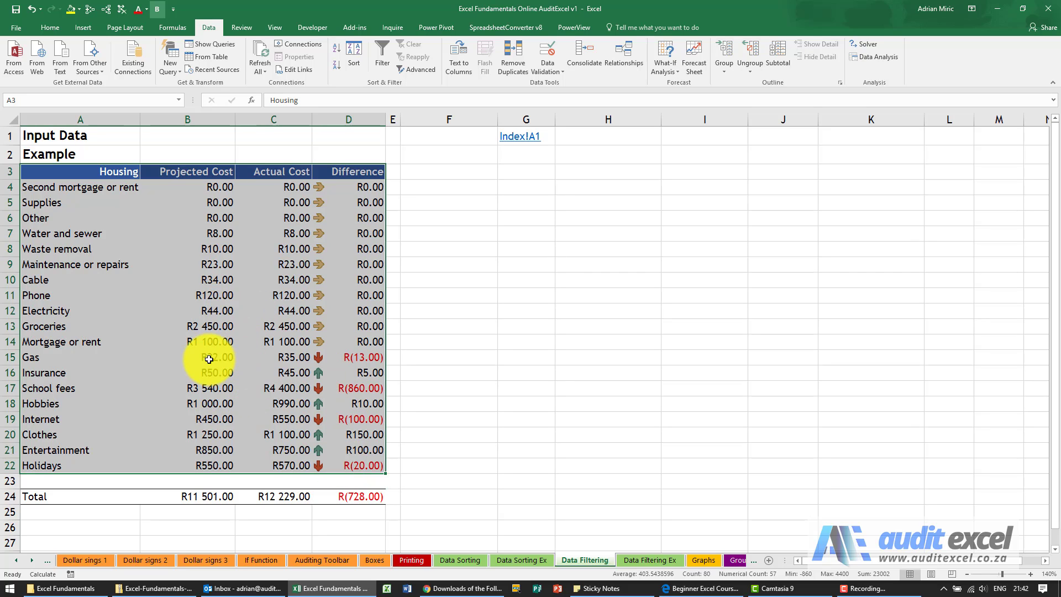
- Turn on Data > Filter so the table's header cells get AutoFilter arrows
click(210, 26)
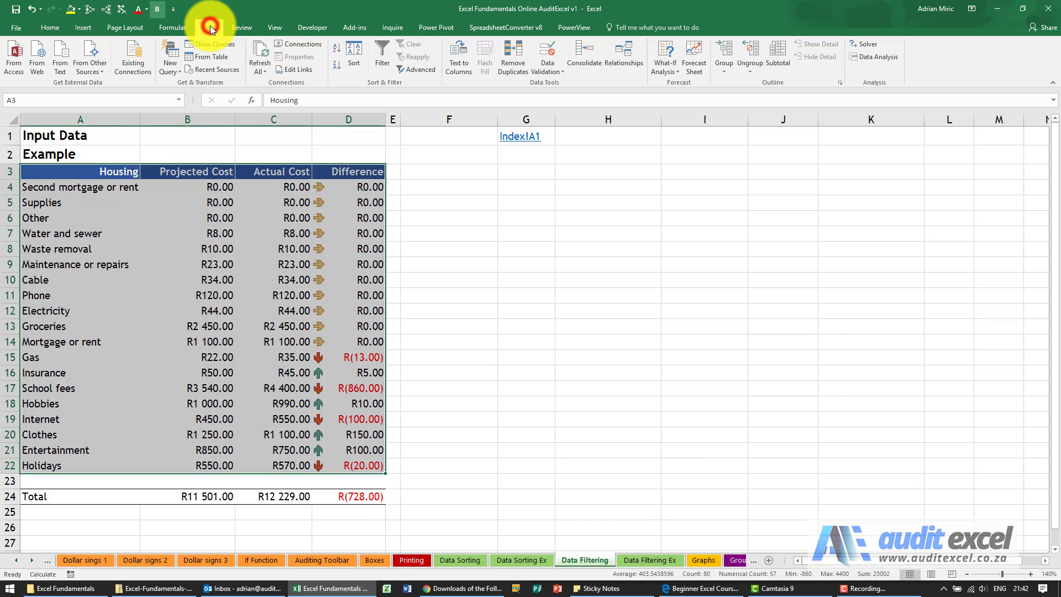
click(379, 61)
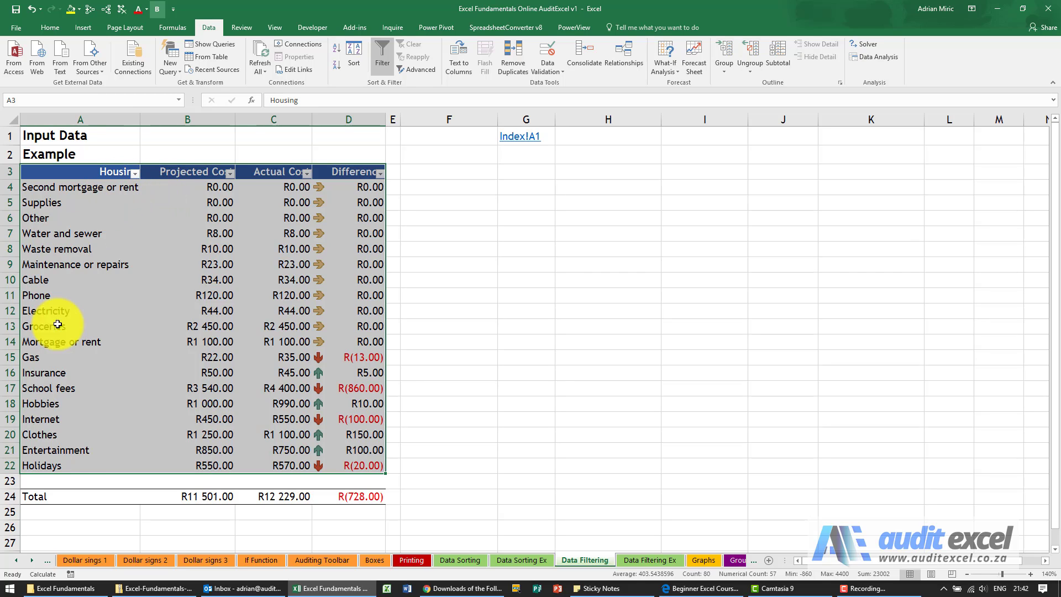
- Filter the Housing column to show only the Cable row
click(135, 174)
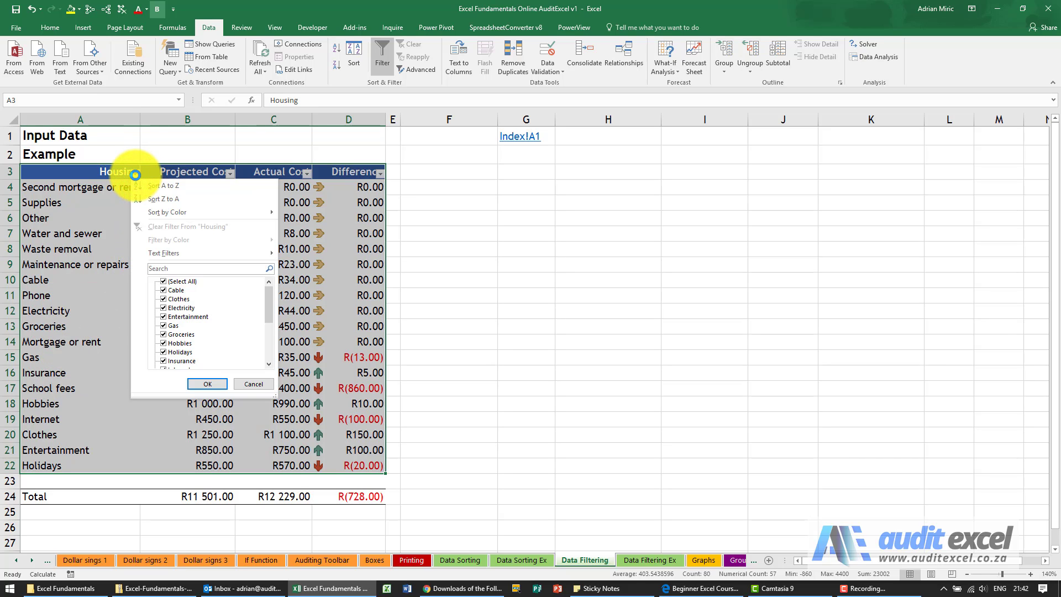
click(164, 283)
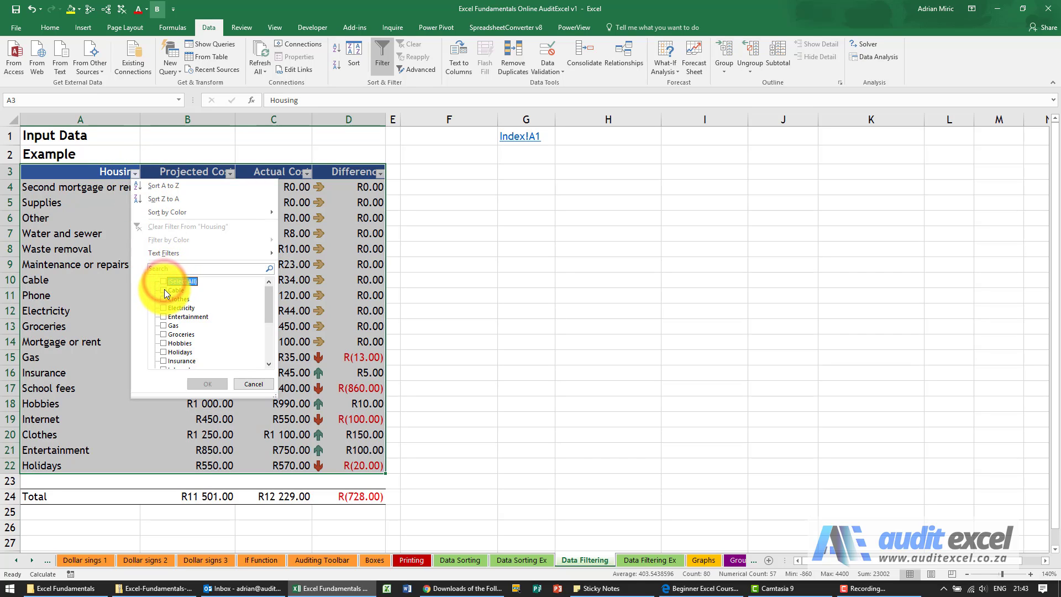
click(164, 290)
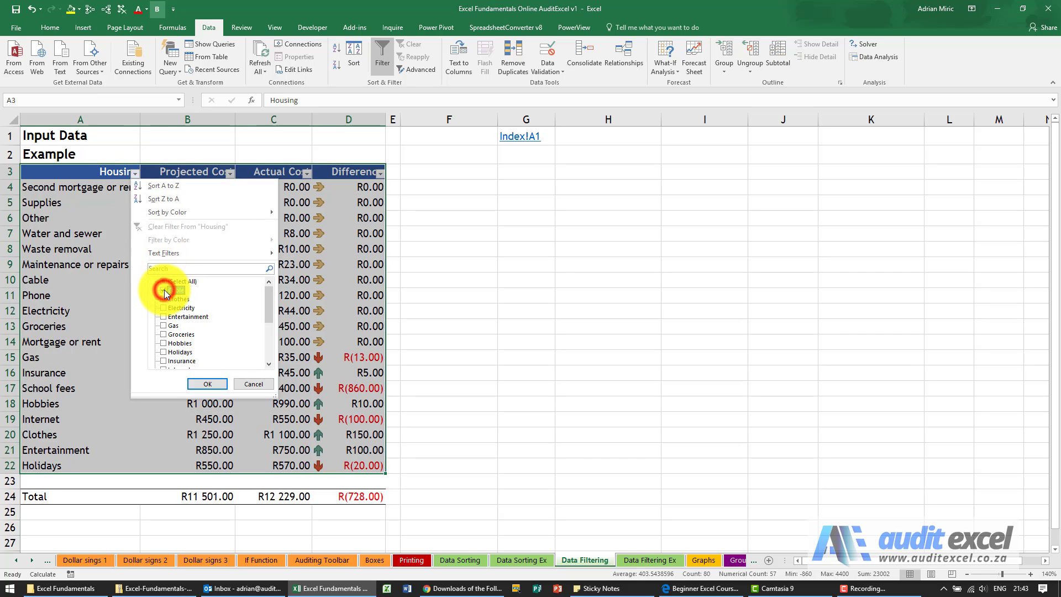
click(202, 384)
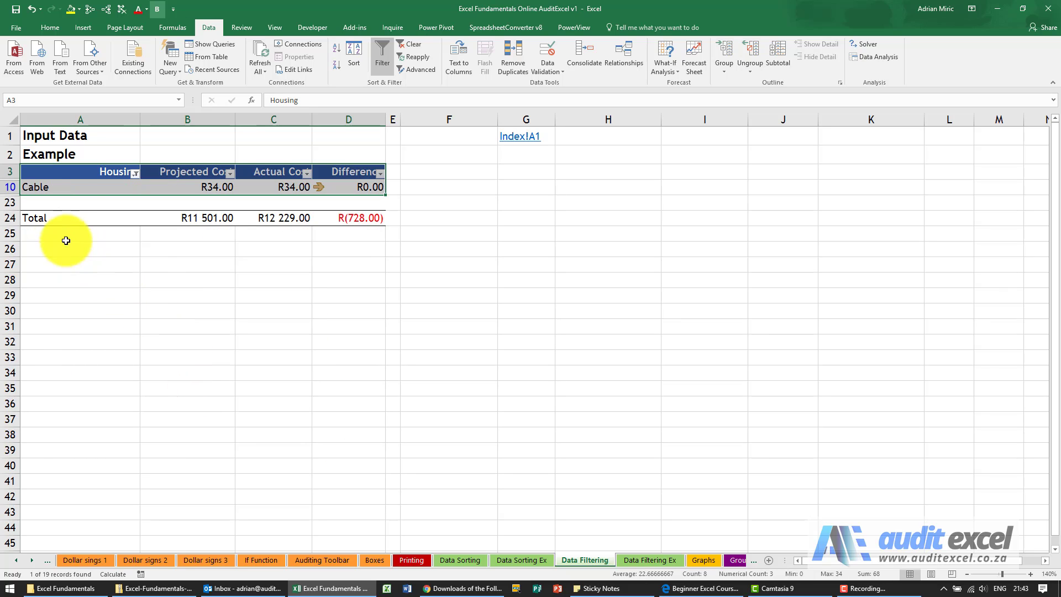
- Reselect all Housing items so every budget row reappears
click(135, 173)
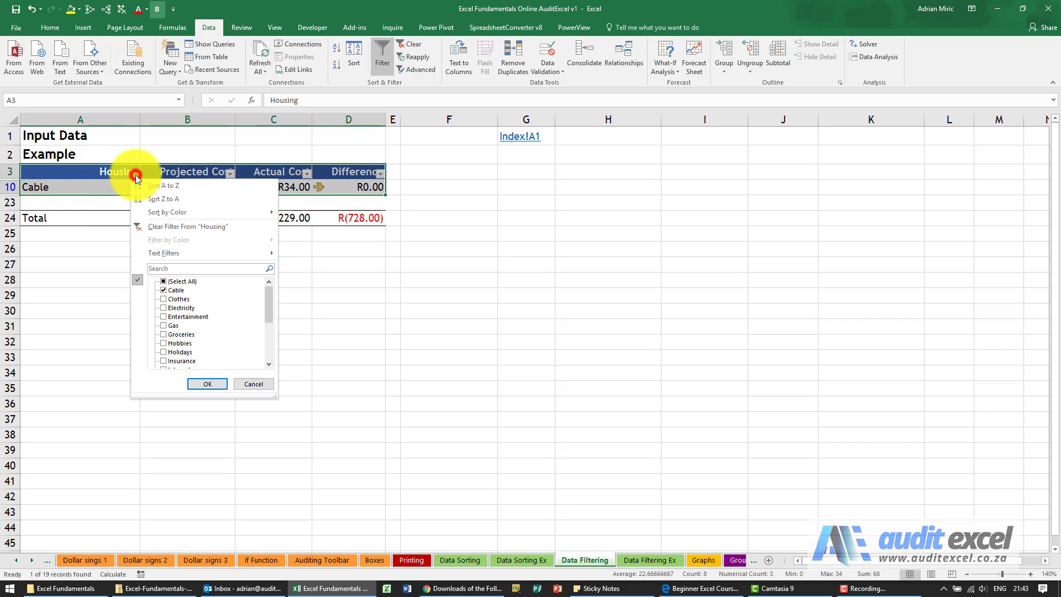
click(164, 281)
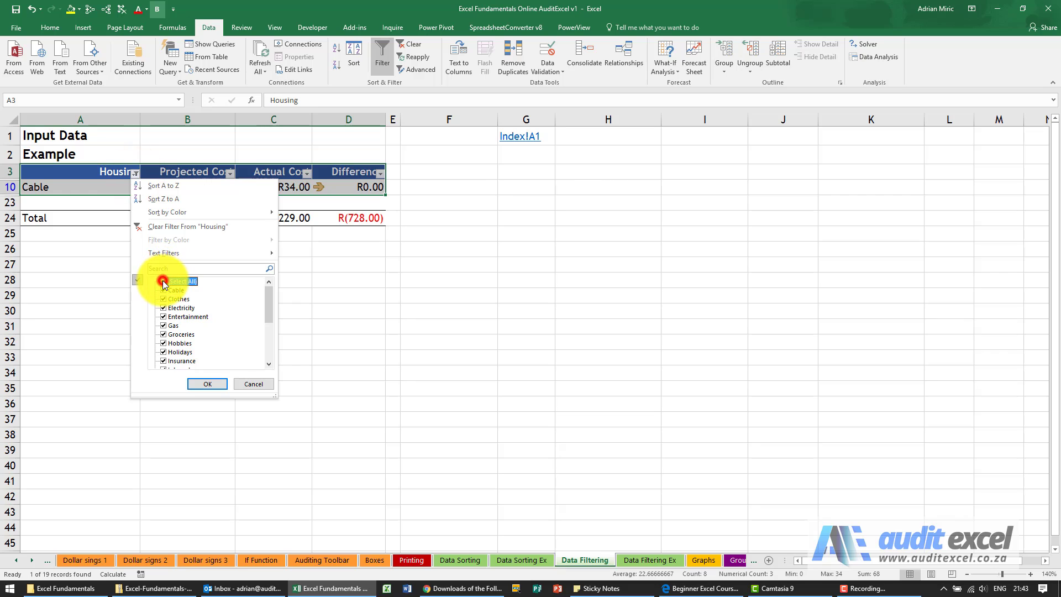
click(197, 383)
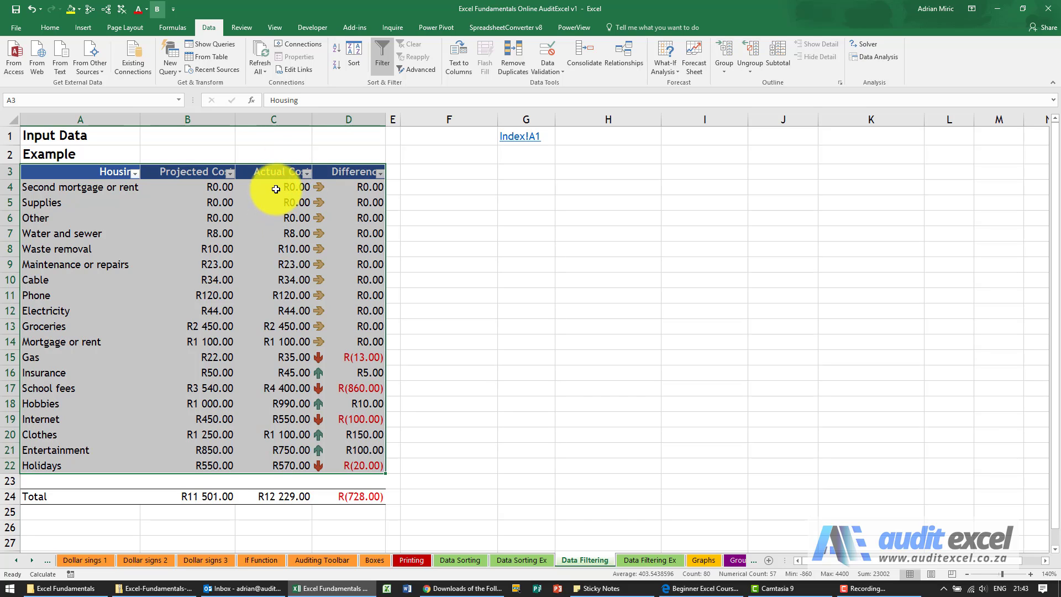
- Filter Actual Cost to R0.00, leaving Second mortgage, Supplies and Other
click(306, 174)
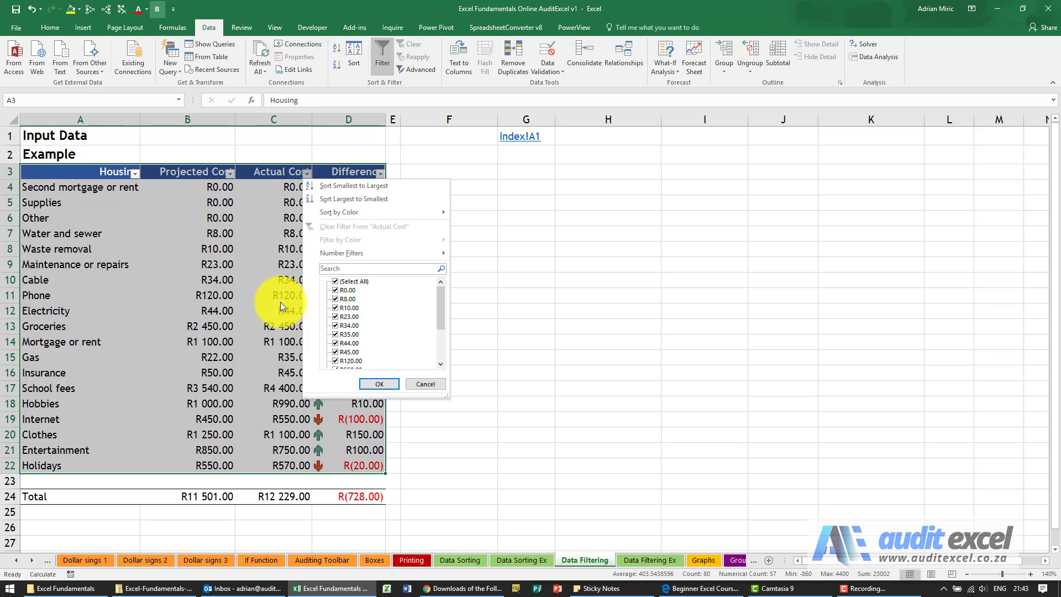
click(335, 281)
click(335, 290)
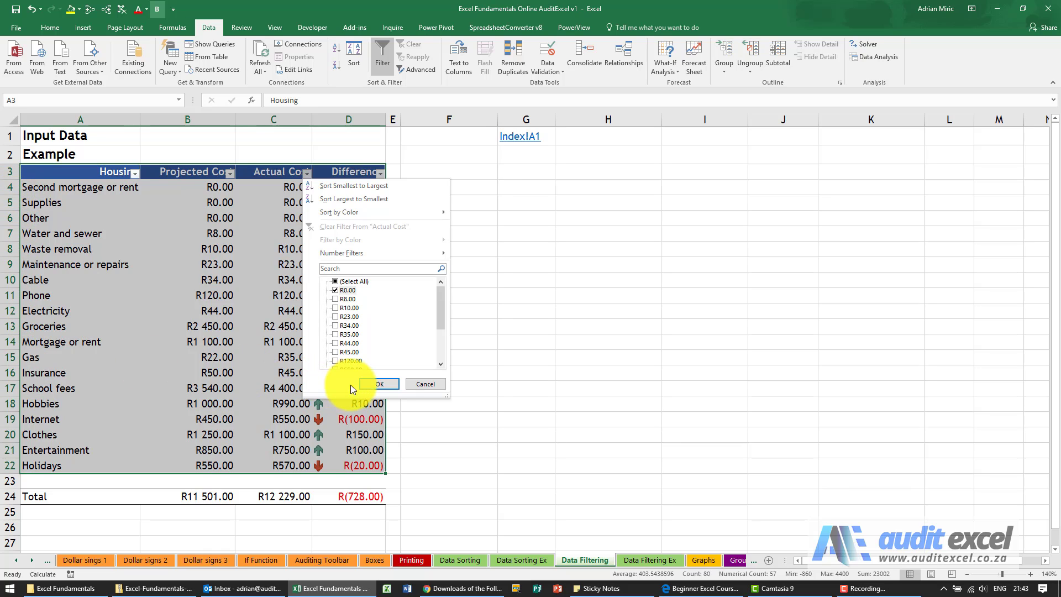
click(370, 385)
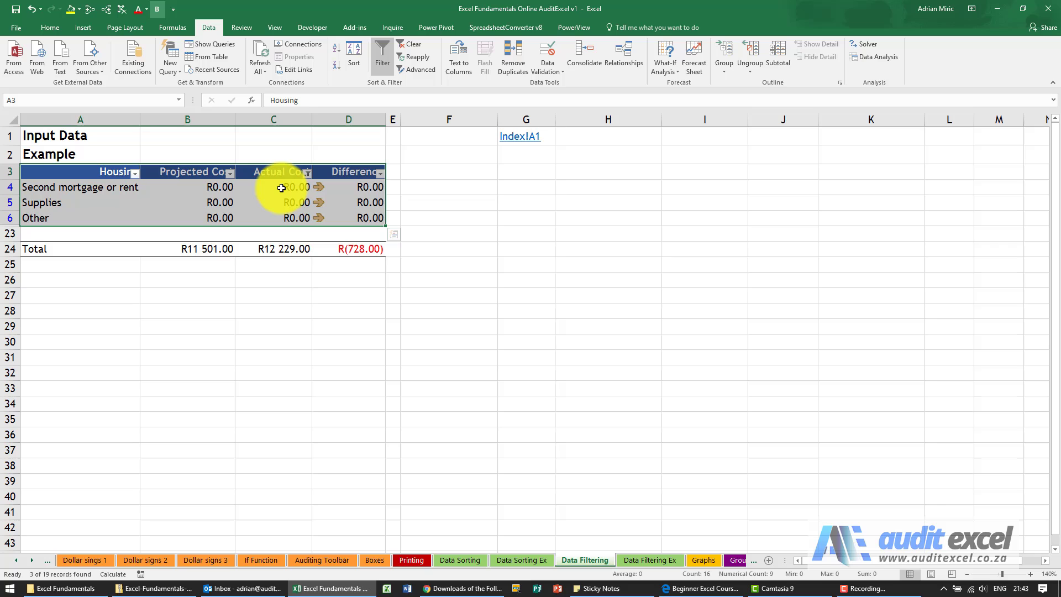
- Clear the Actual Cost filter so all 19 rows show, then select the whole table
click(307, 174)
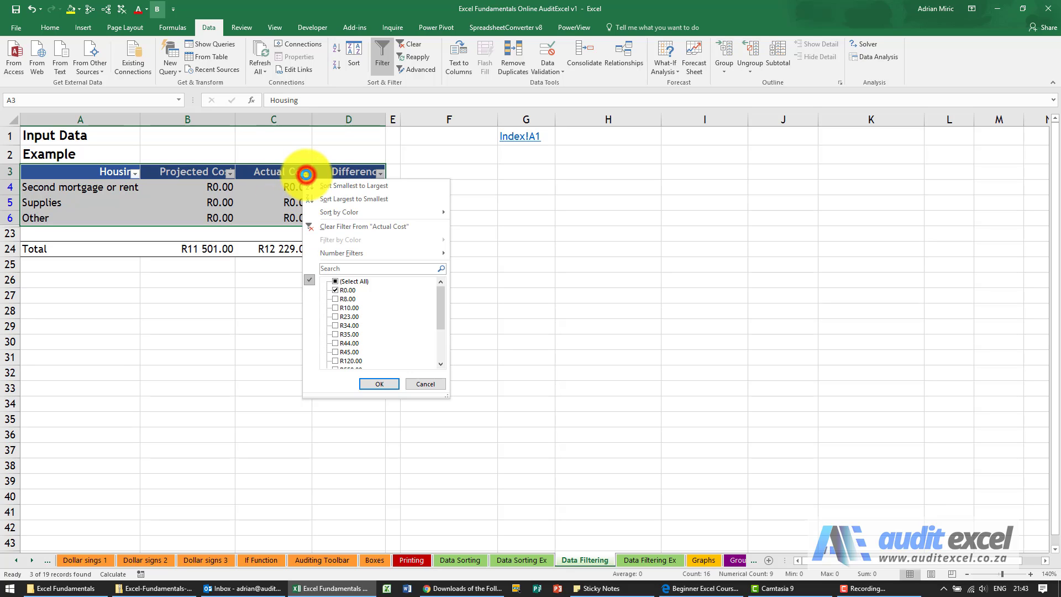
click(335, 282)
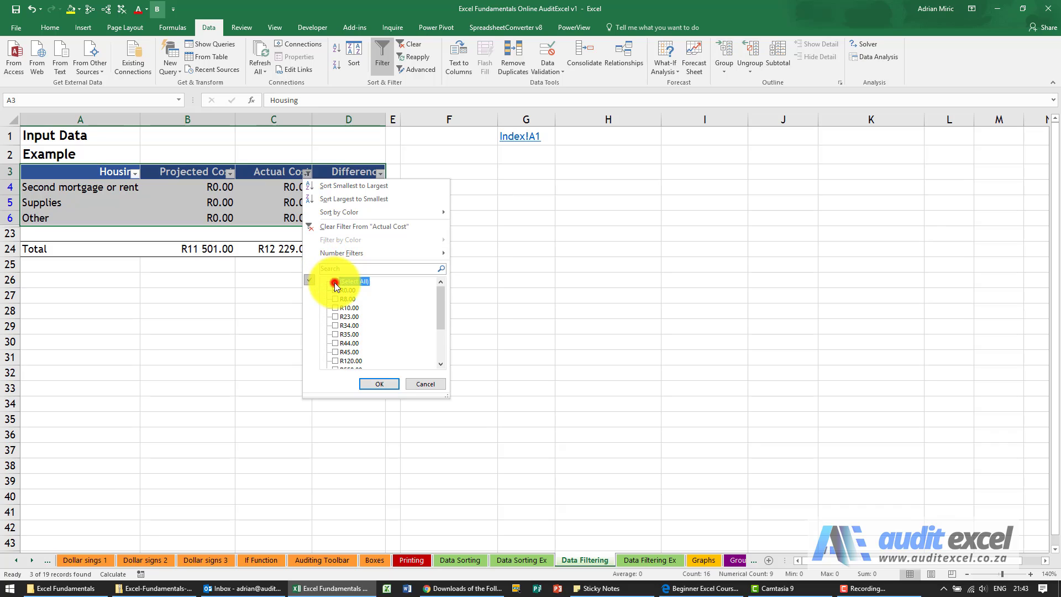
click(412, 386)
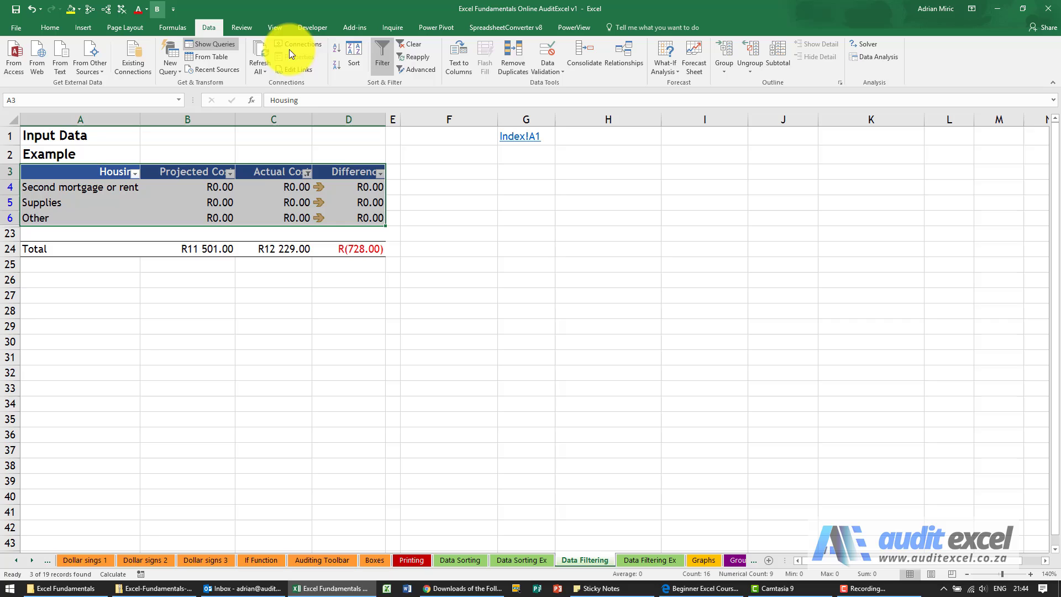
click(413, 44)
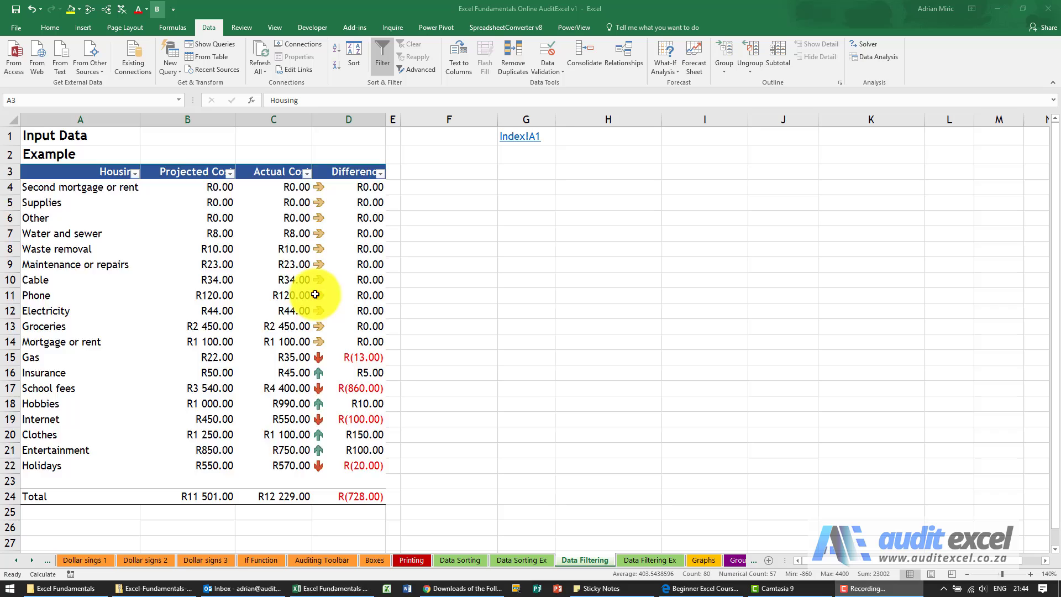
key(ctrl+a)
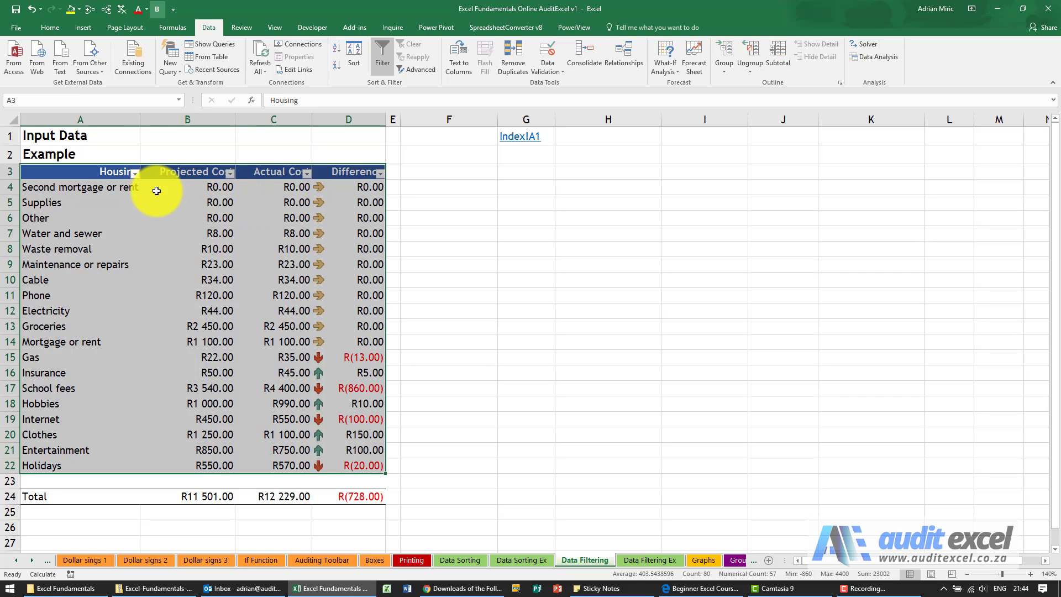
- Filter Housing to only Cable, Electricity, Groceries and Holidays
click(135, 173)
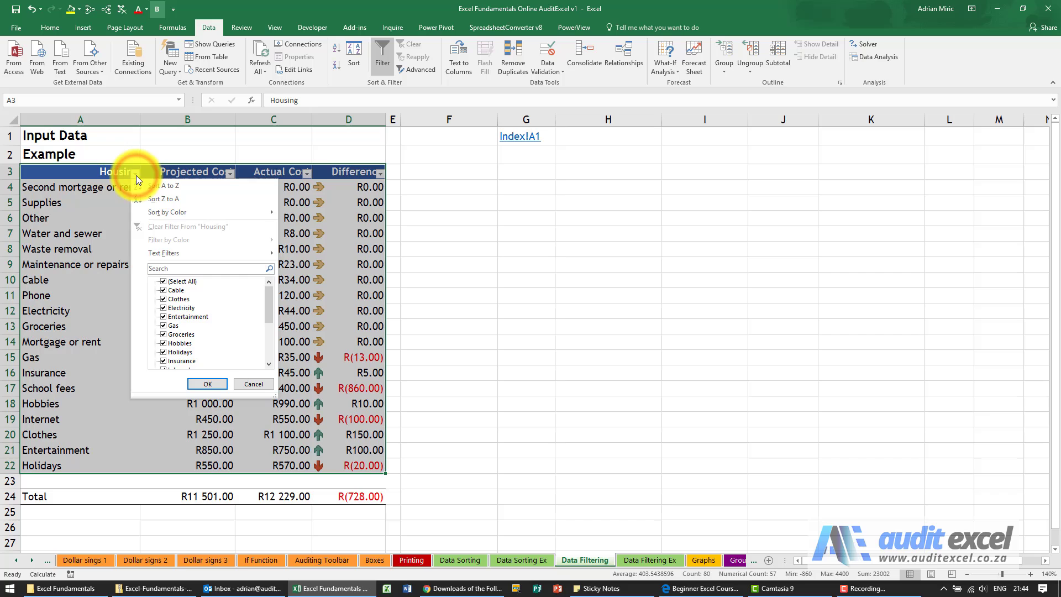
click(164, 282)
click(164, 289)
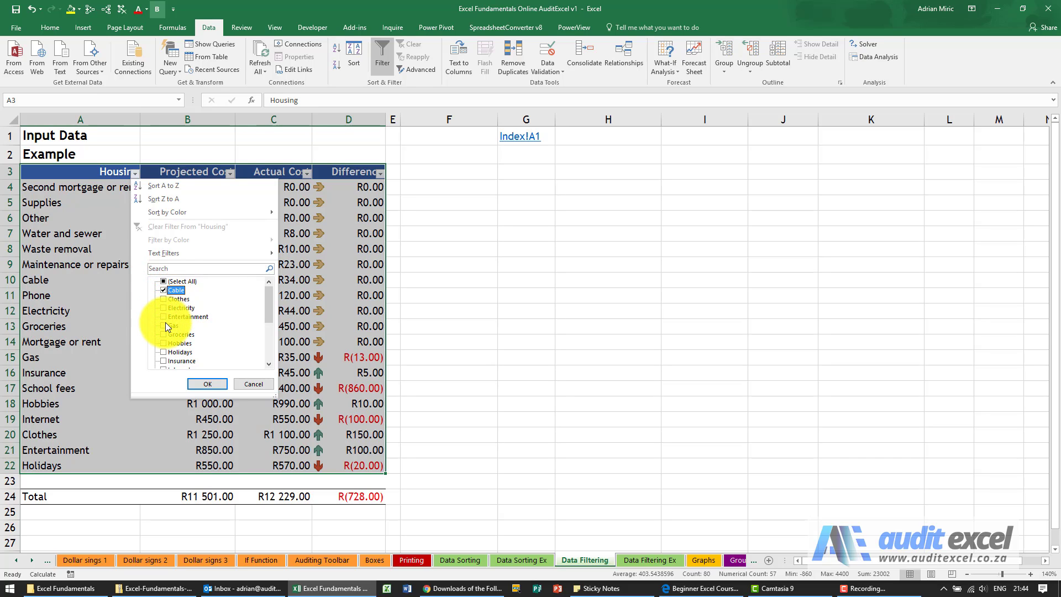
click(164, 308)
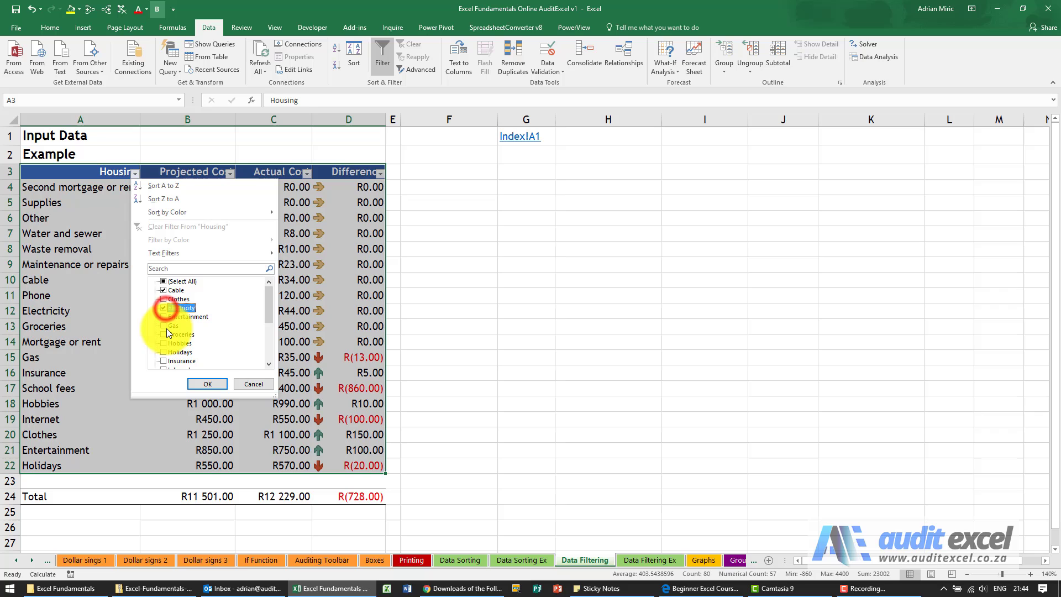
click(163, 333)
click(163, 352)
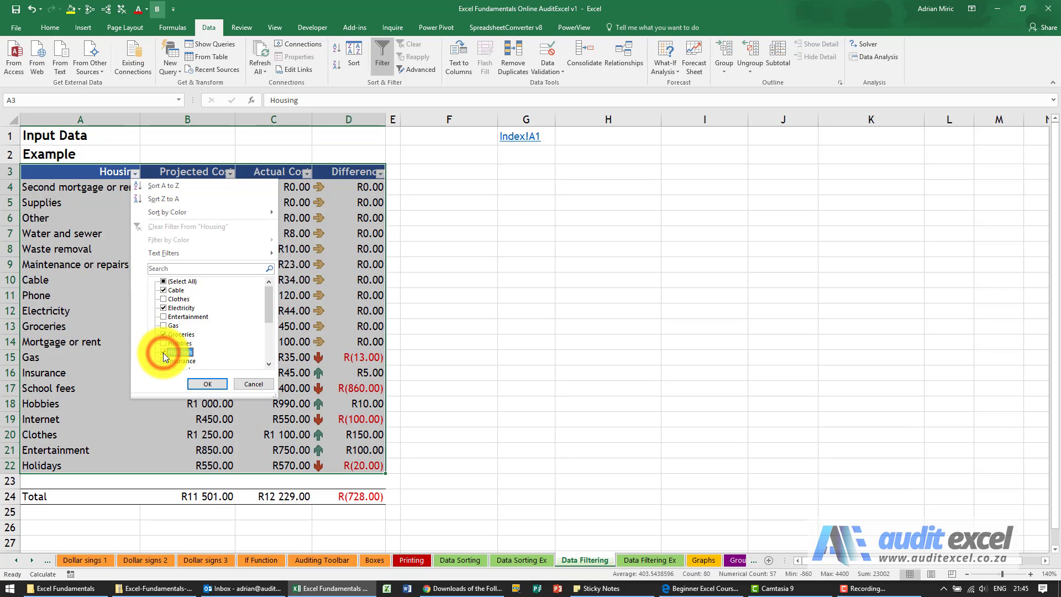
click(197, 382)
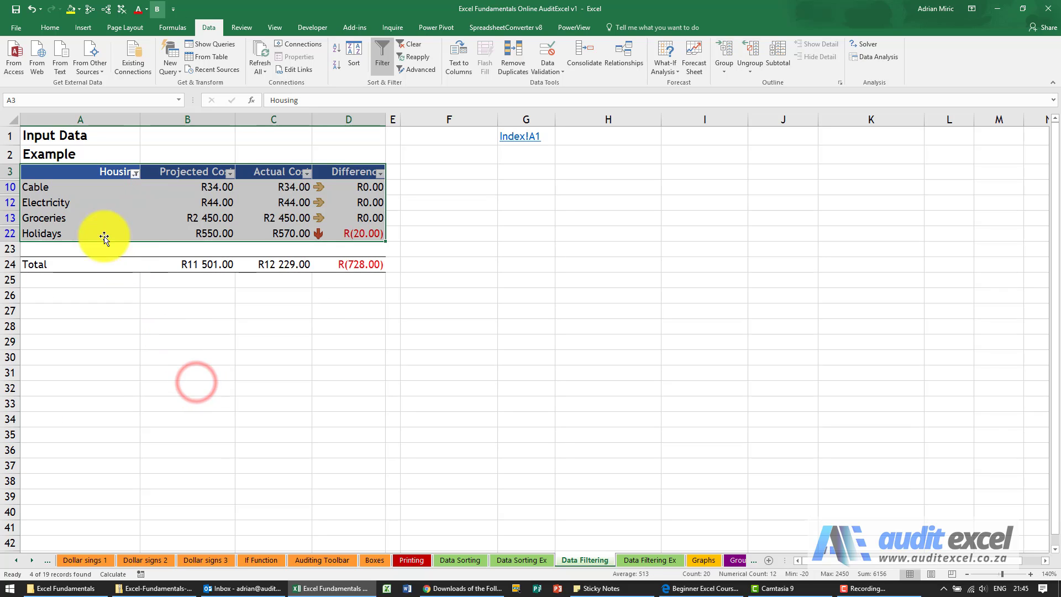
- Reselect all Housing items to bring back all 19 rows
click(136, 176)
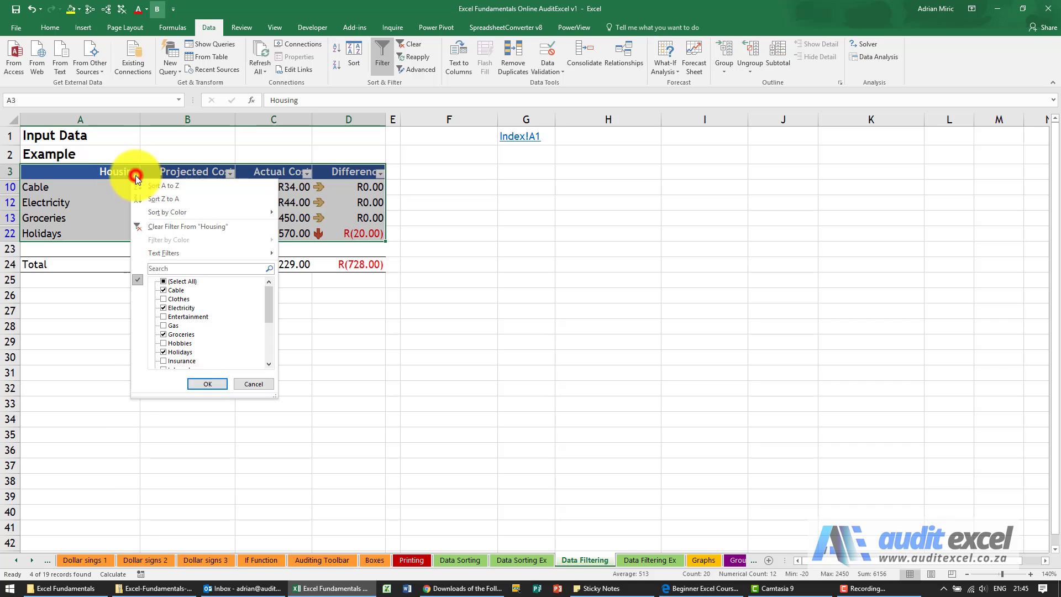
click(164, 282)
click(206, 382)
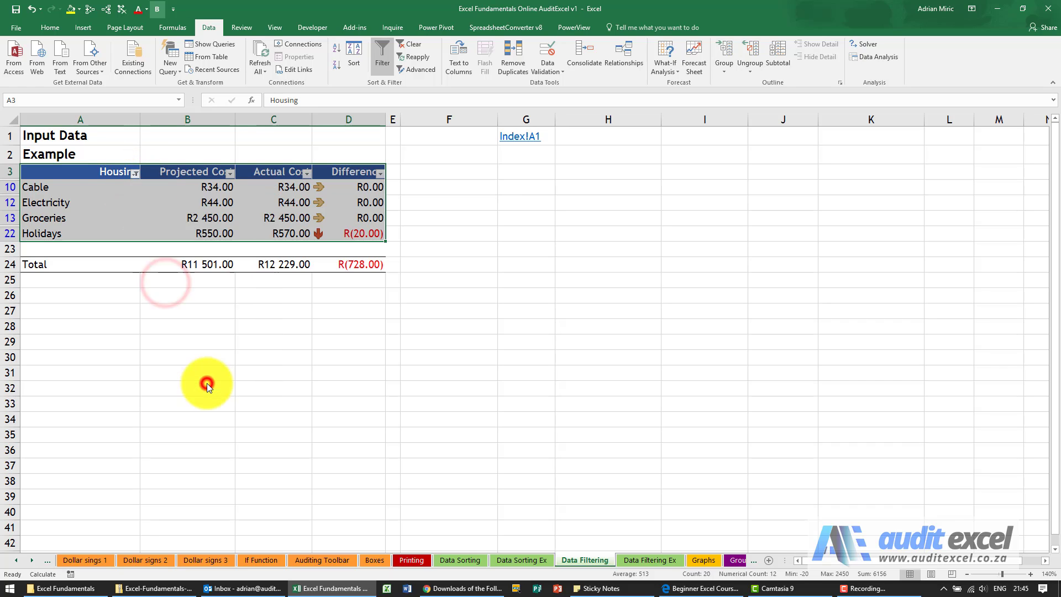
- Search the Housing filter values for 'wa', matching Waste removal and Water and sewer
click(136, 176)
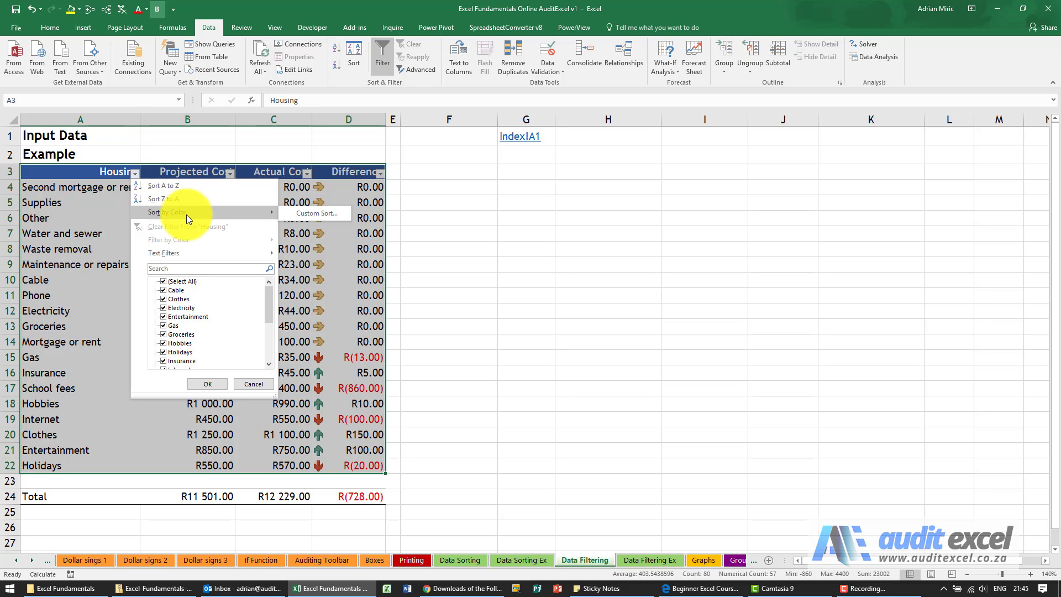
mouse_move(201, 253)
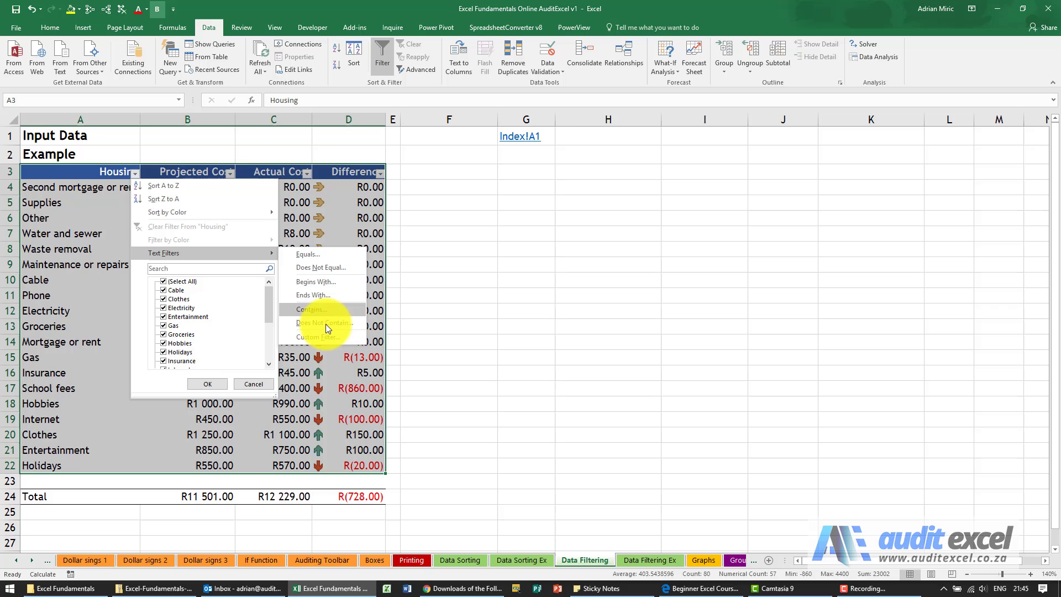
click(193, 269)
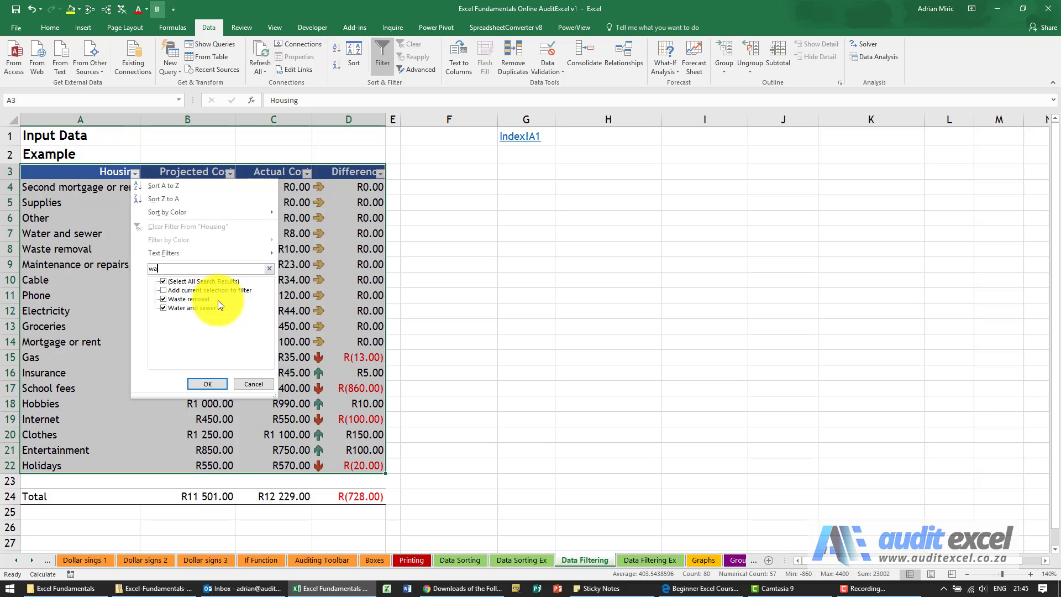
text(s)
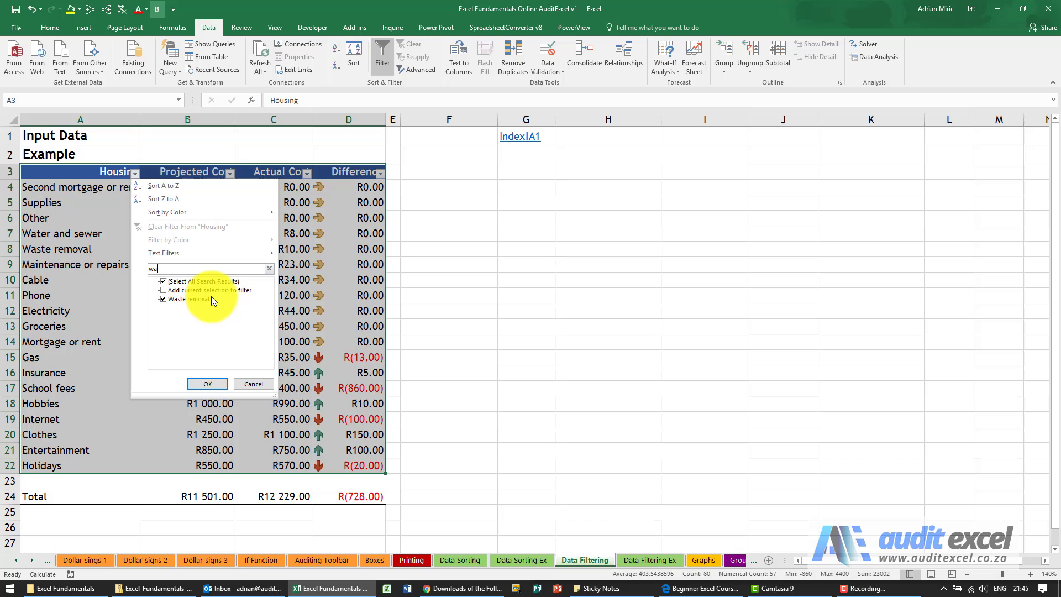
key(BackSpace)
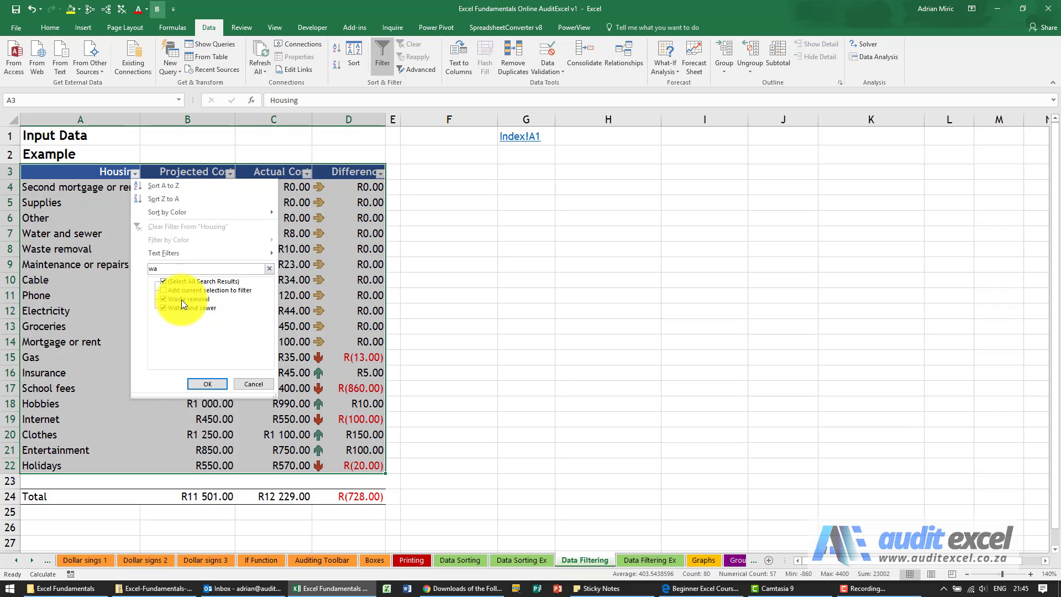
- Apply the 'wa' Housing filter, then reselect all Housing items to show all 19 rows
click(206, 386)
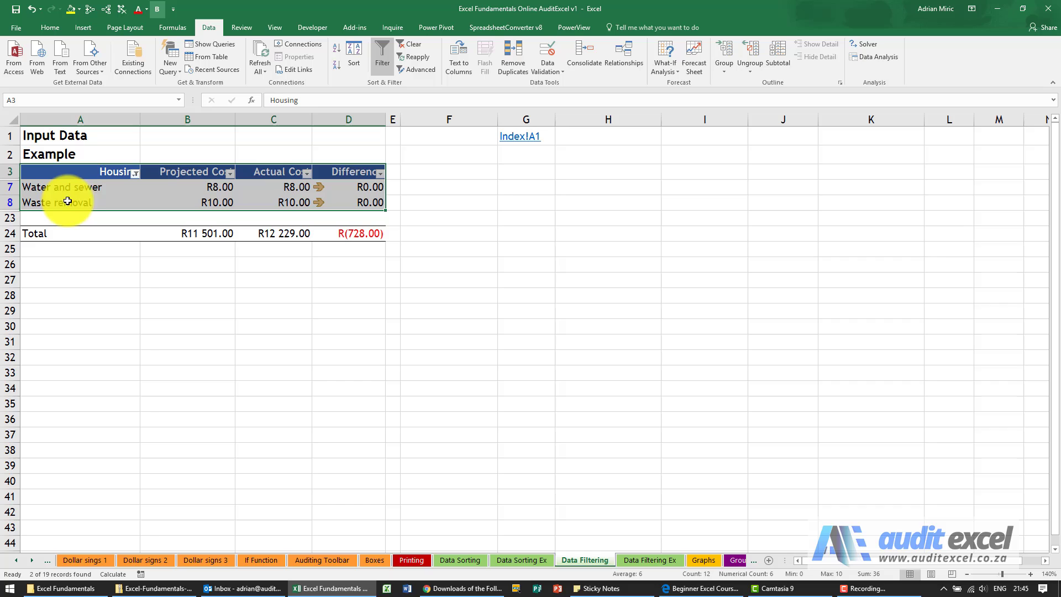
click(135, 172)
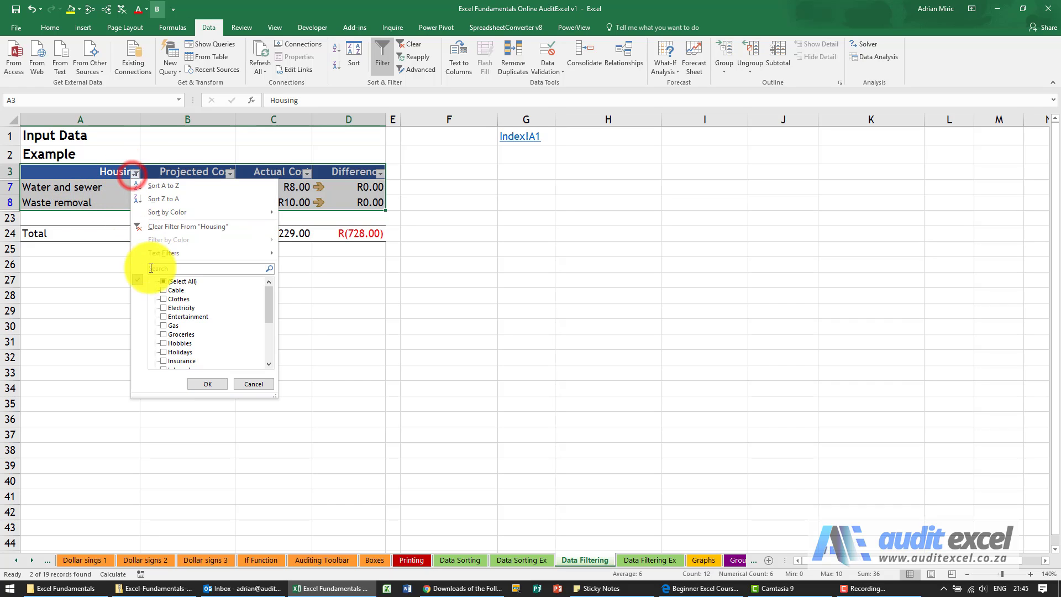
click(162, 281)
click(198, 382)
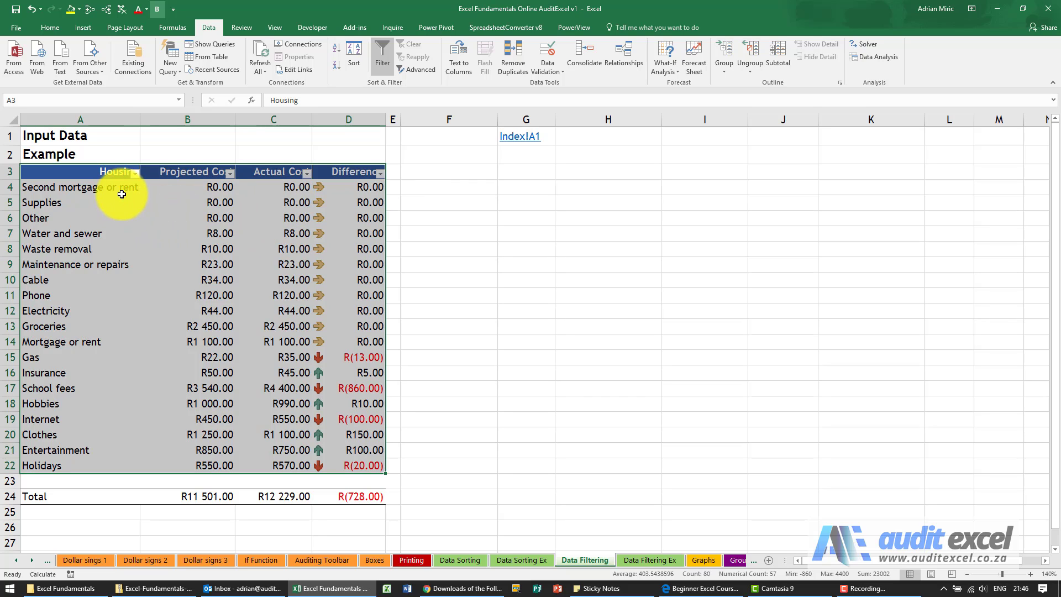
- Filter Projected Cost to show only the R0.00 rows
click(228, 173)
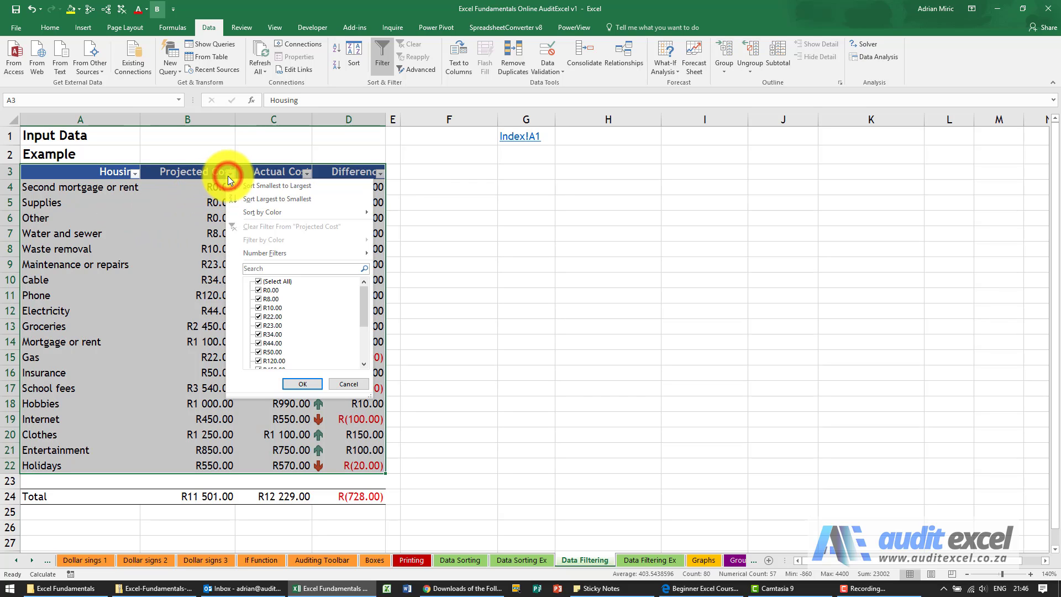
click(257, 281)
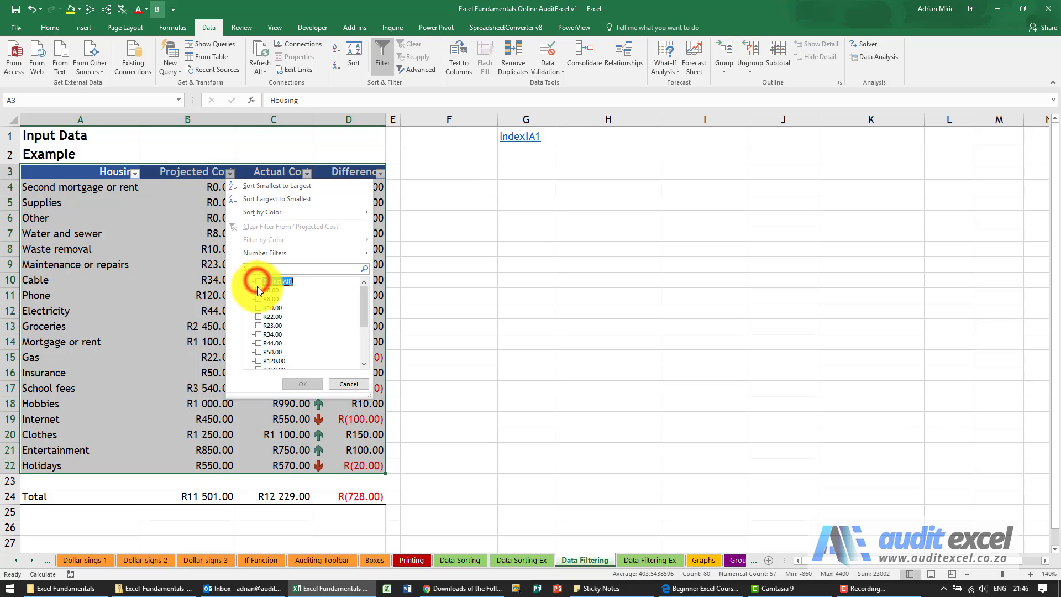
click(257, 288)
click(291, 380)
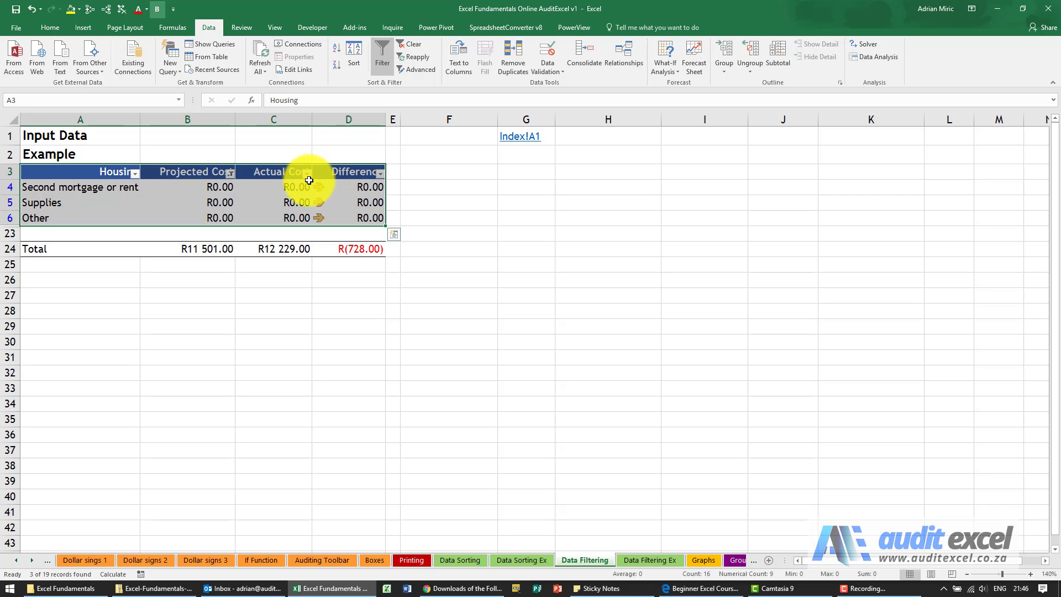
- Untick R0.00 in Projected Cost, hiding those rows and leaving 16 of 19 records
click(230, 173)
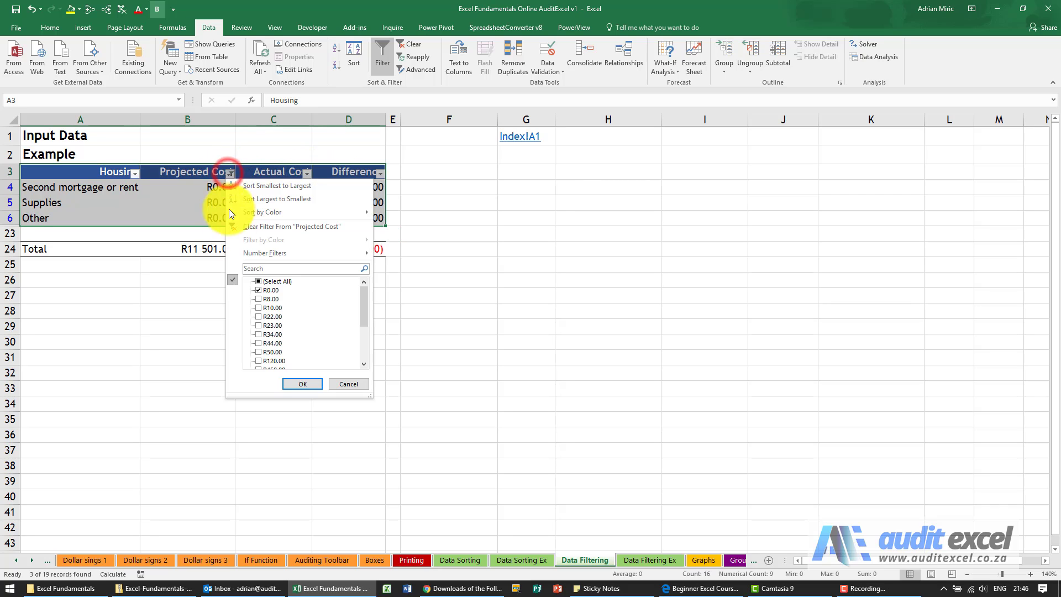
click(258, 289)
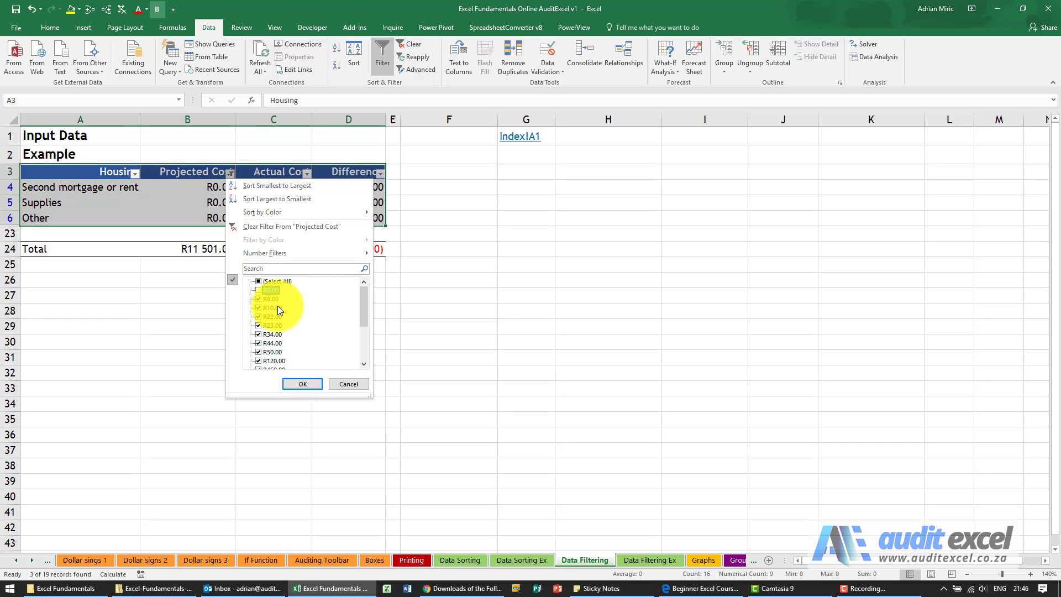
click(298, 384)
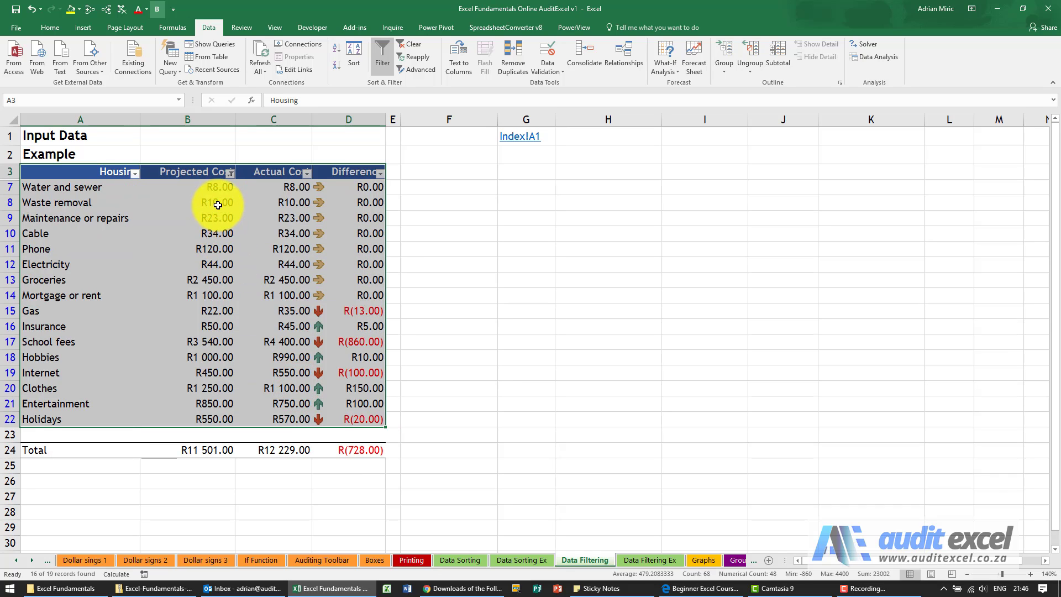
- Filter Actual Cost to R1 100.00, R2 450.00 and R4 400.00, leaving four rows
click(307, 175)
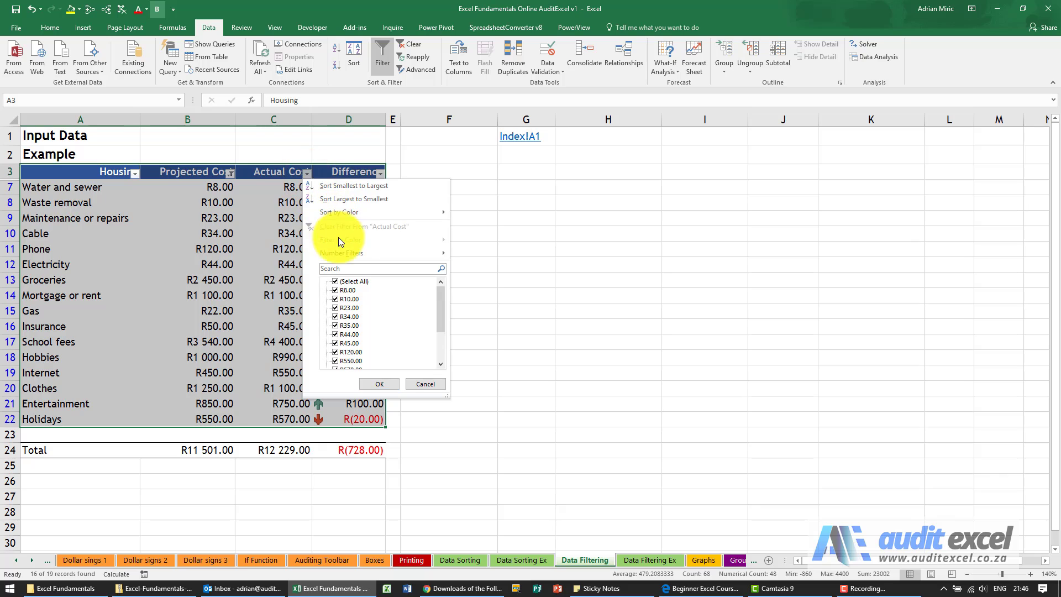
drag(440, 316, 440, 361)
click(336, 279)
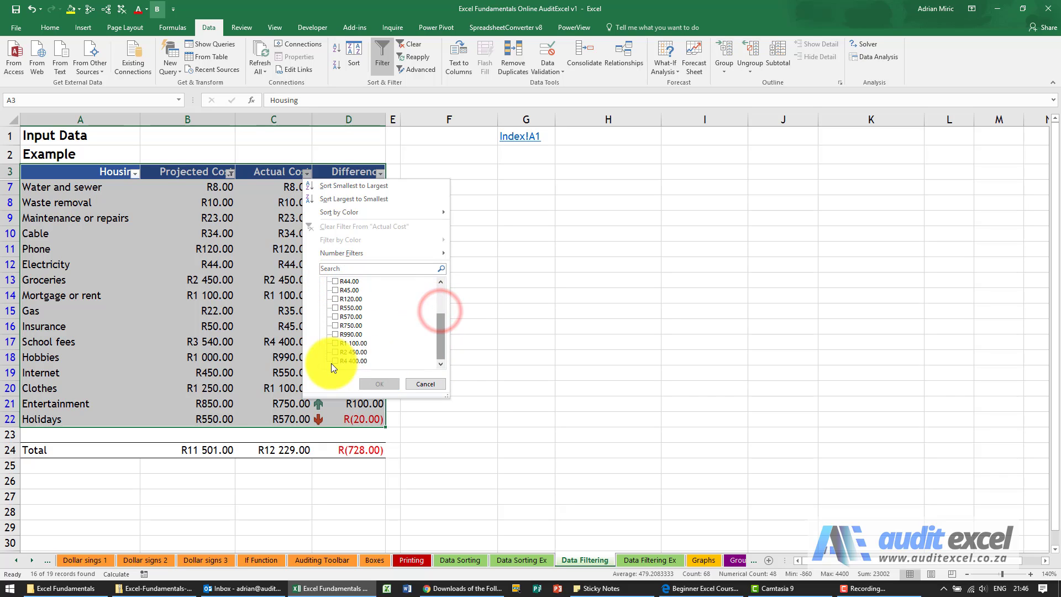
click(335, 360)
click(336, 351)
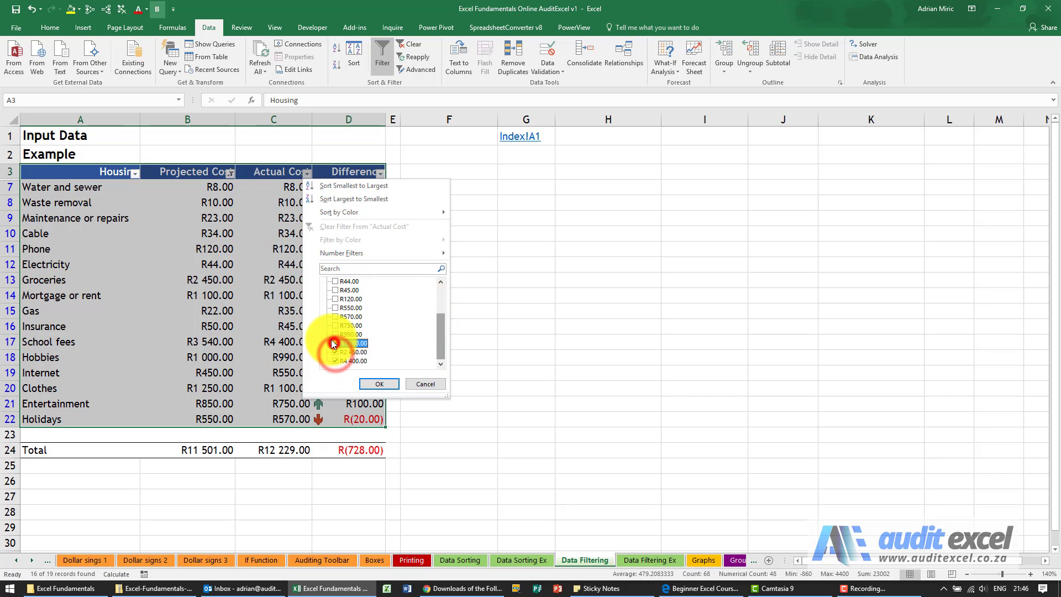
click(379, 382)
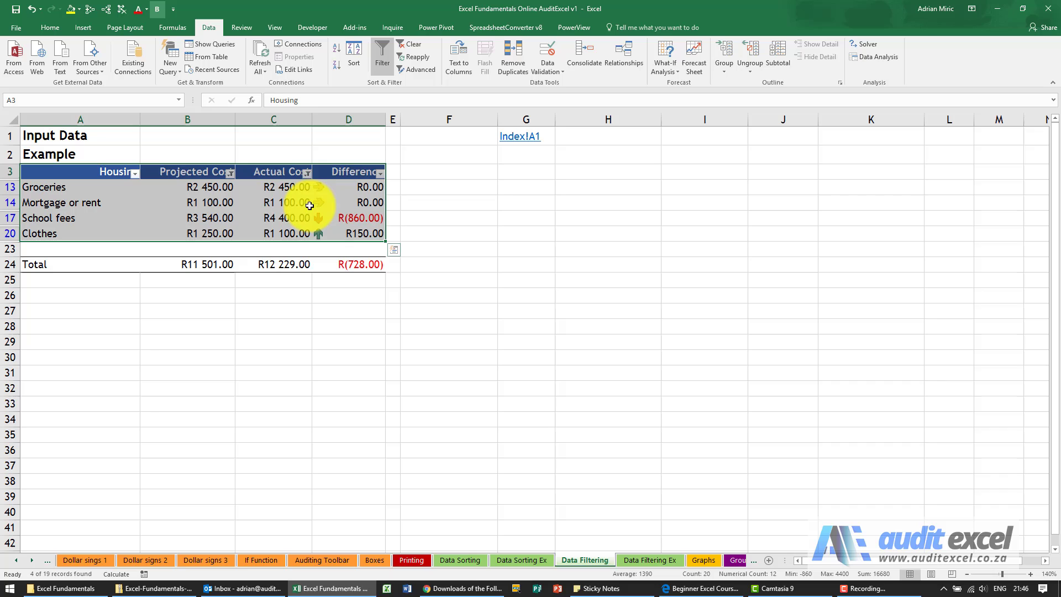
- Clear all budget table filters to restore rows 4-22, then select the table range A3:D24
click(409, 45)
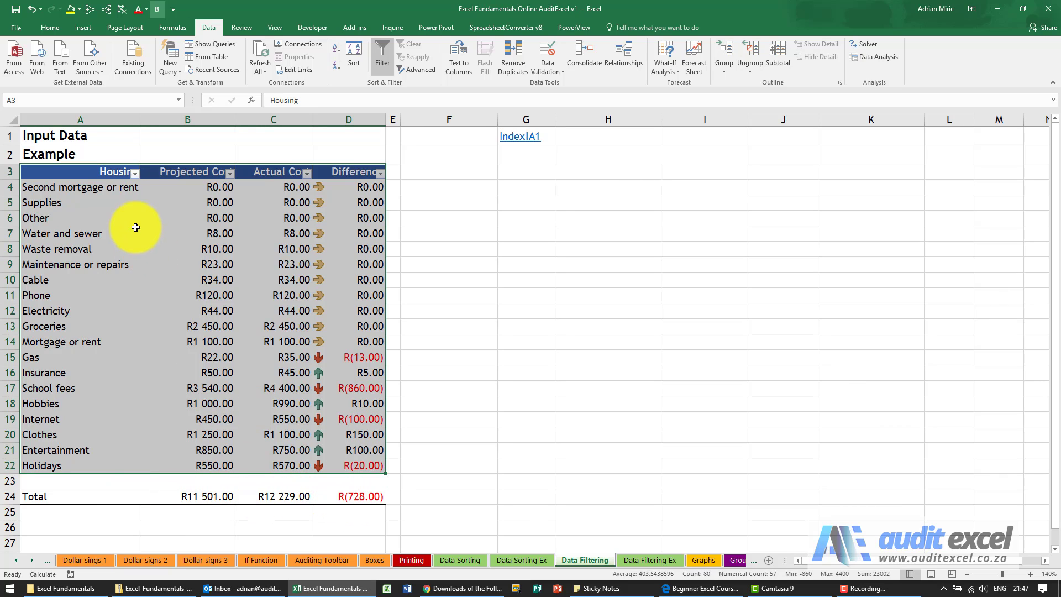
drag(105, 166, 353, 499)
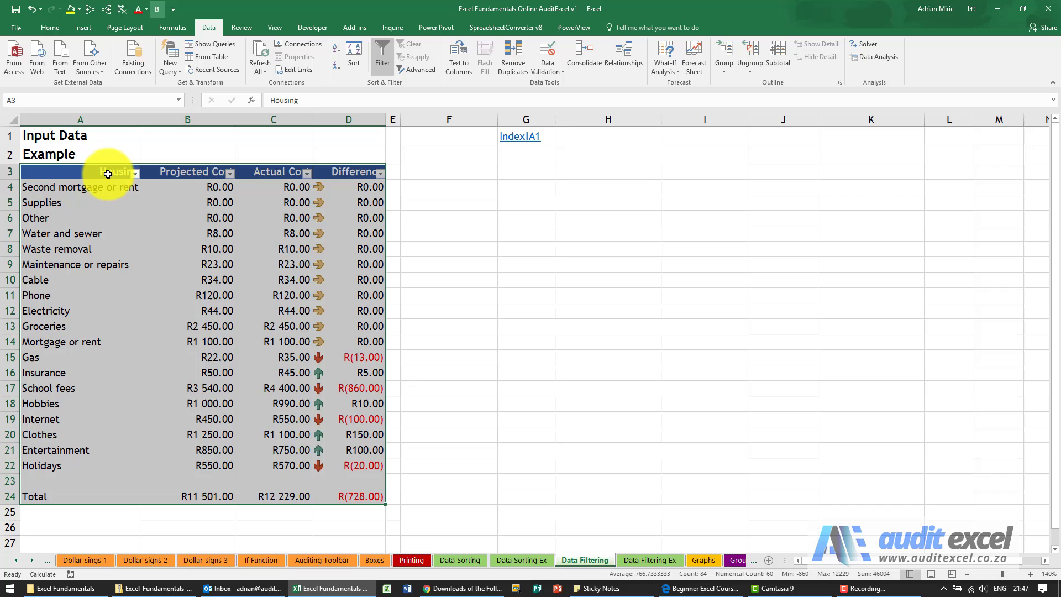
click(384, 61)
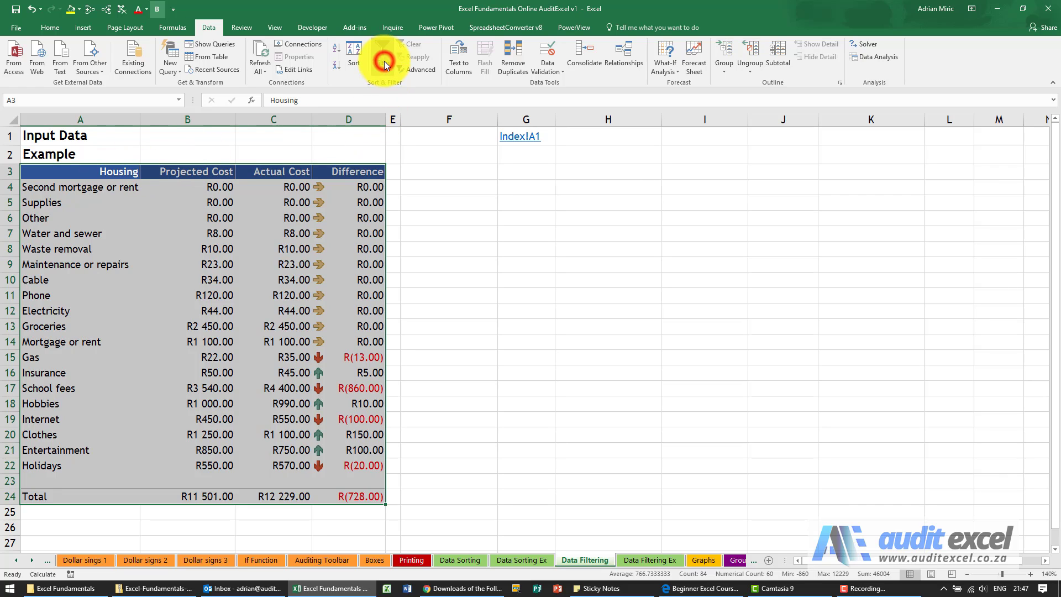
click(272, 236)
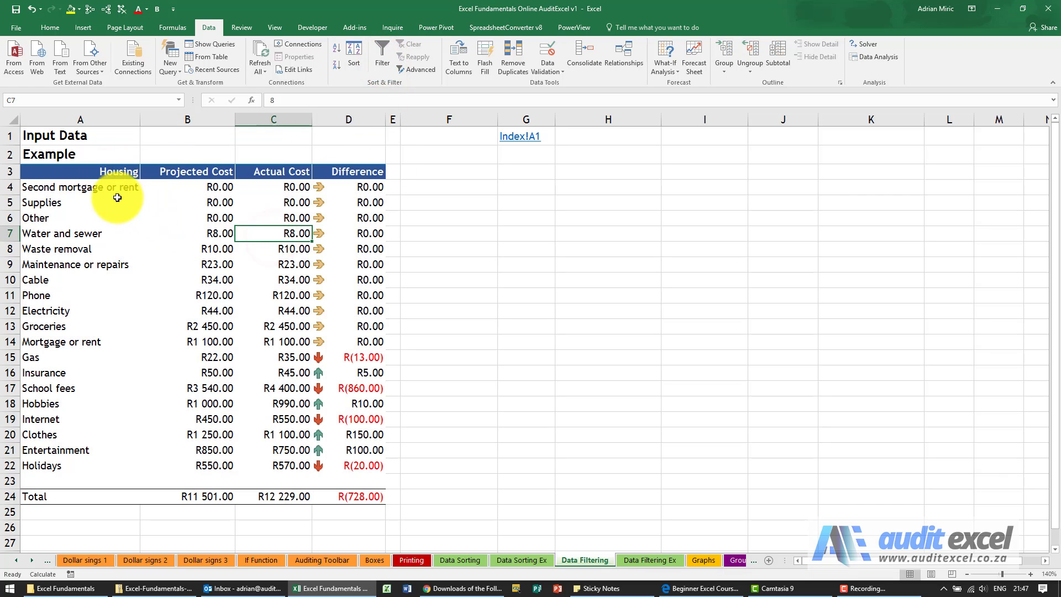
drag(102, 173, 348, 467)
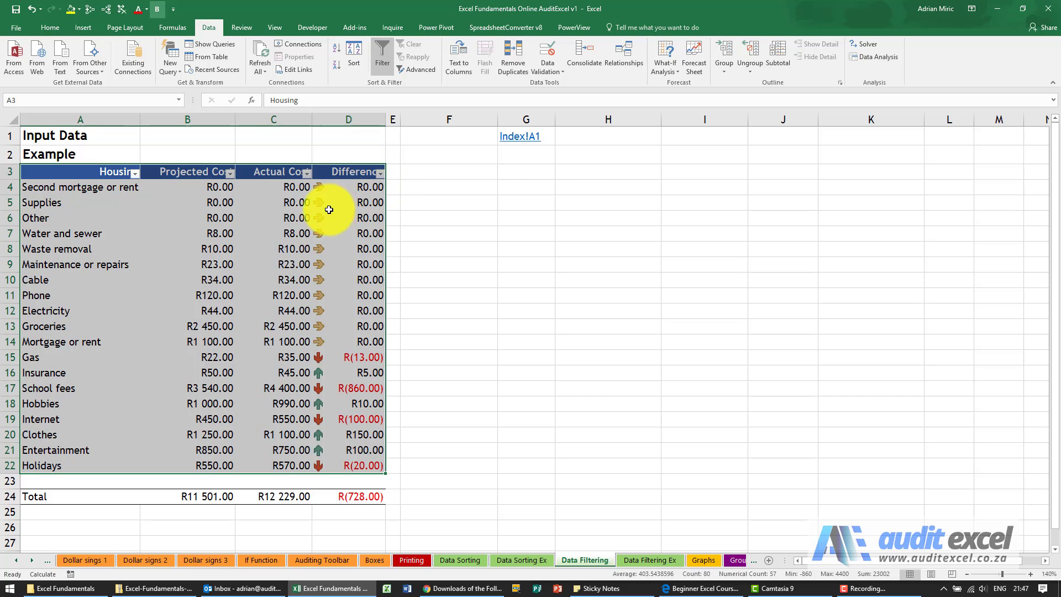
click(381, 173)
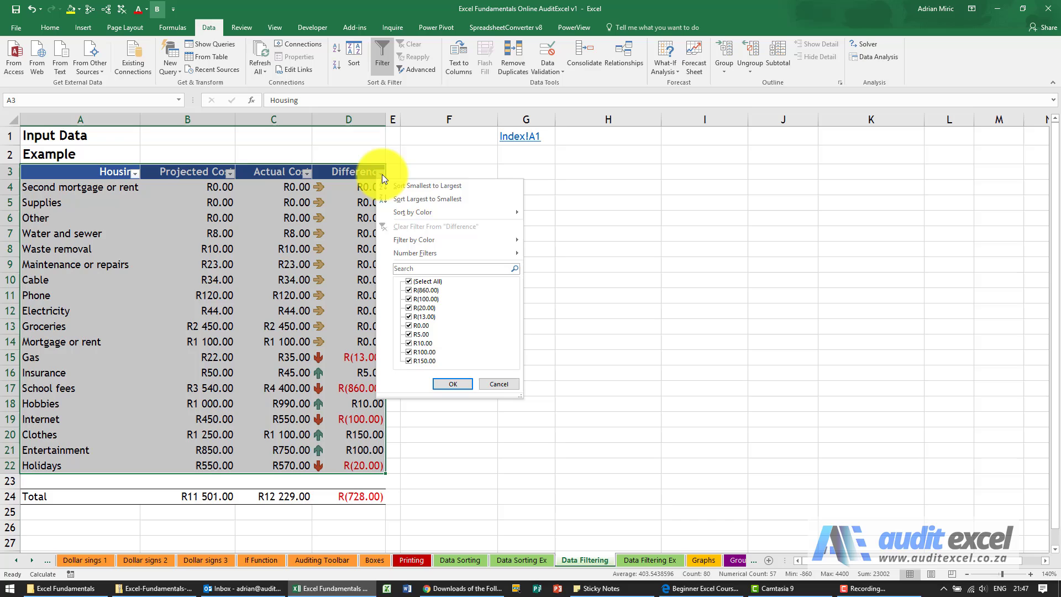
mouse_move(419, 242)
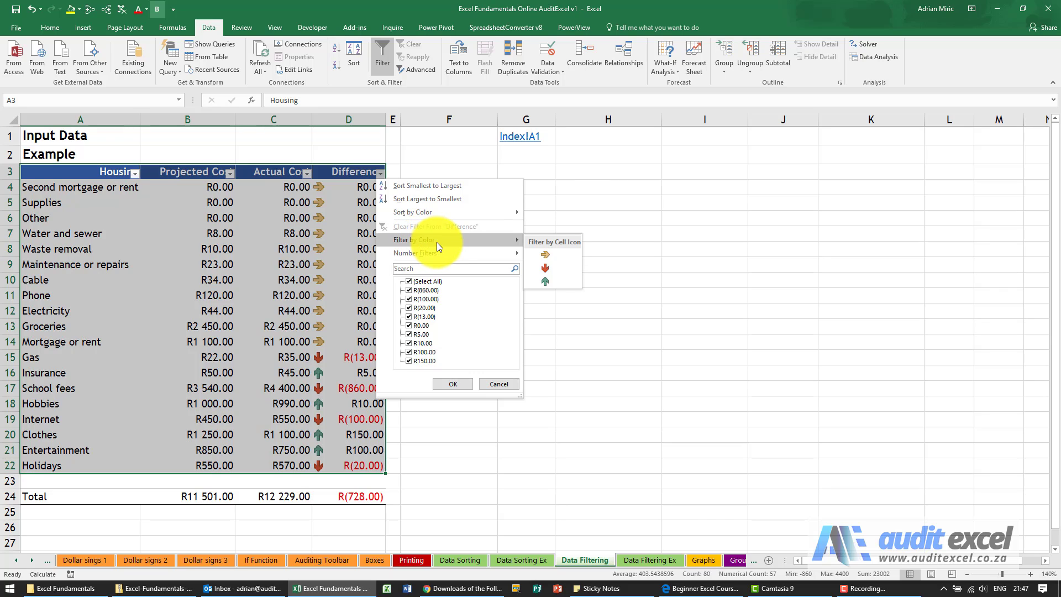
click(551, 270)
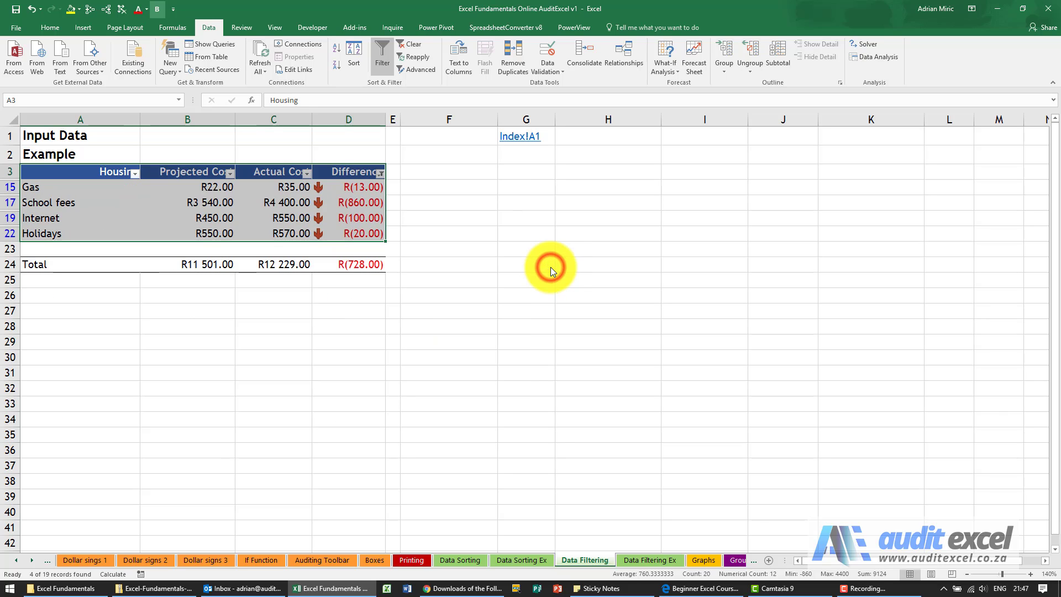
click(381, 174)
click(410, 282)
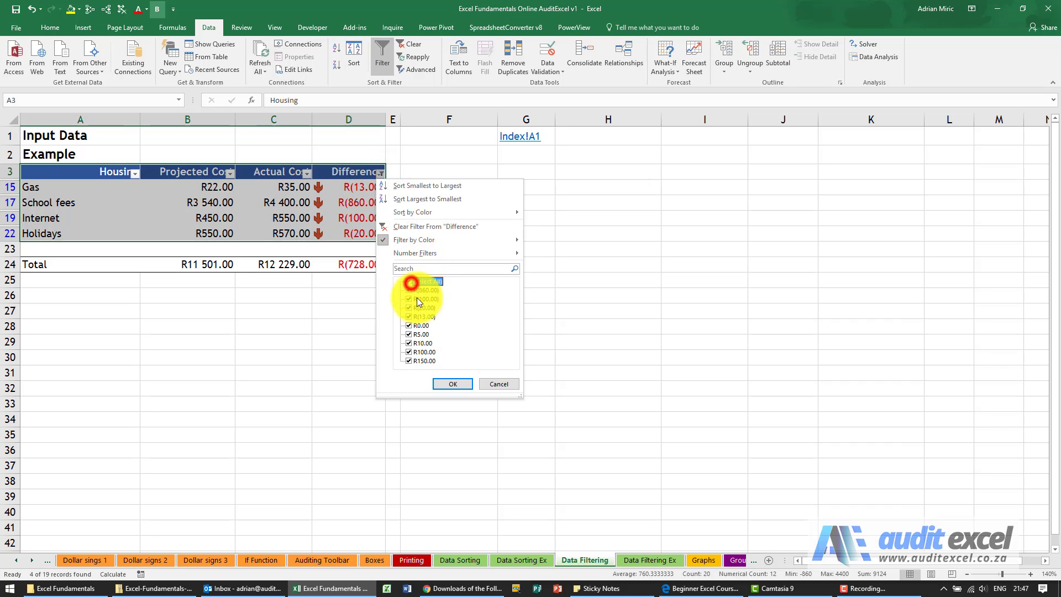
click(450, 384)
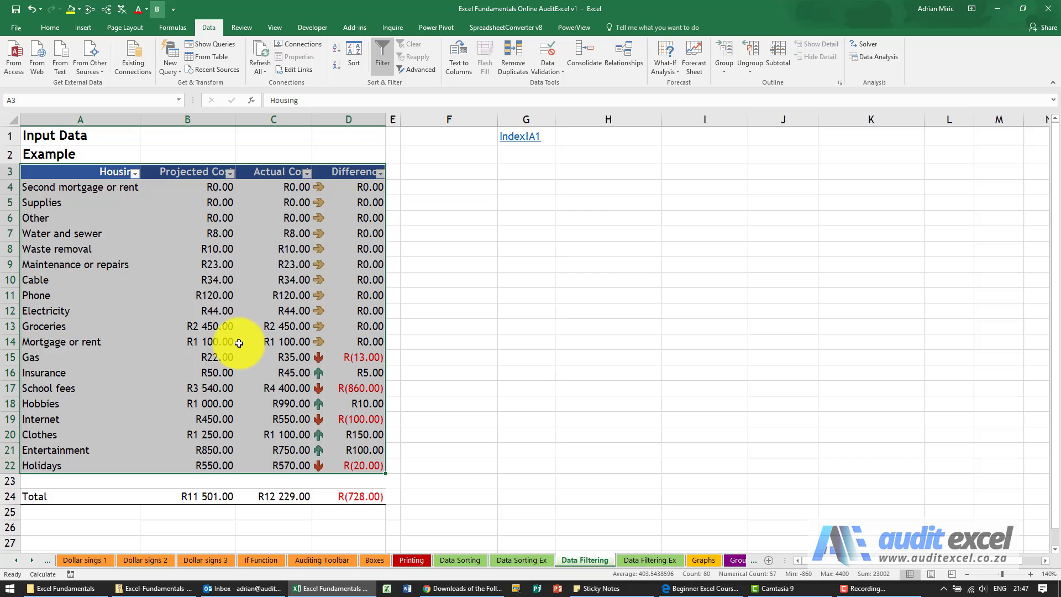